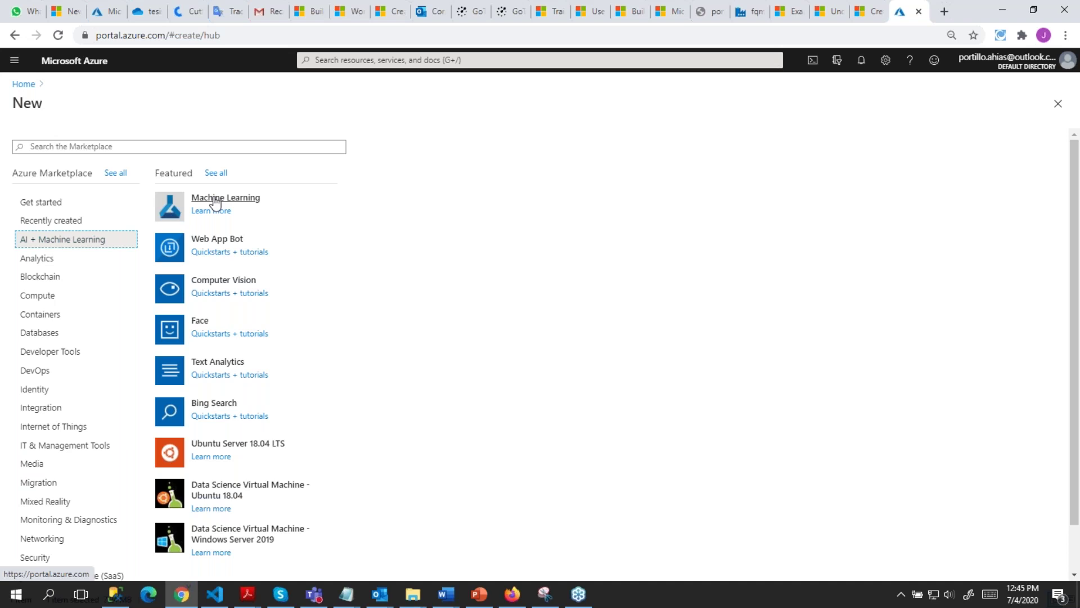
# Step: Open the Machine Learning workspace creation form and view the available workspace edition options
pyautogui.click(248, 200)
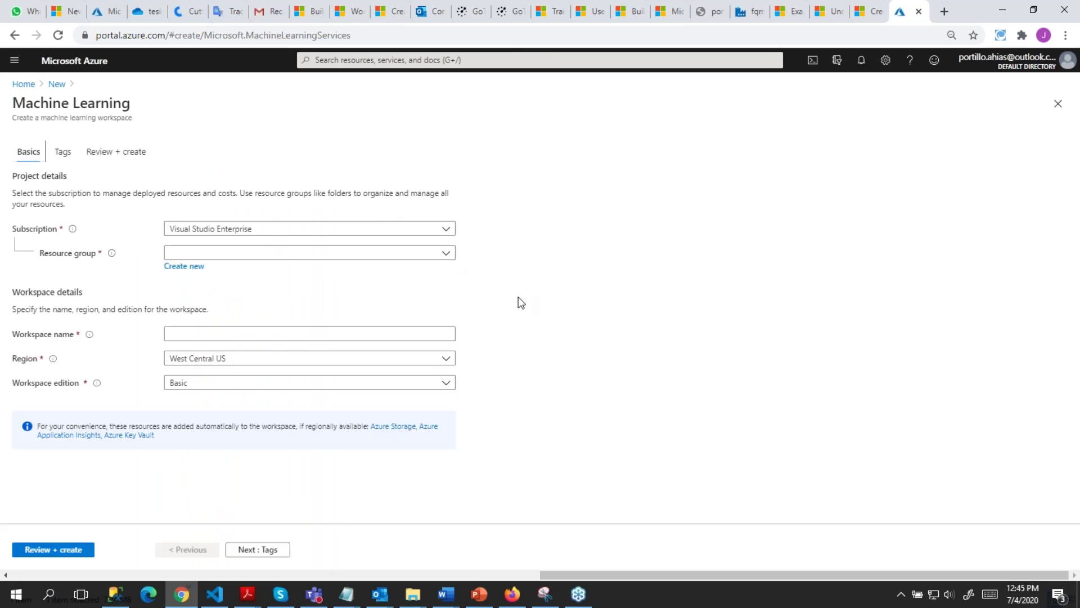
pyautogui.click(253, 334)
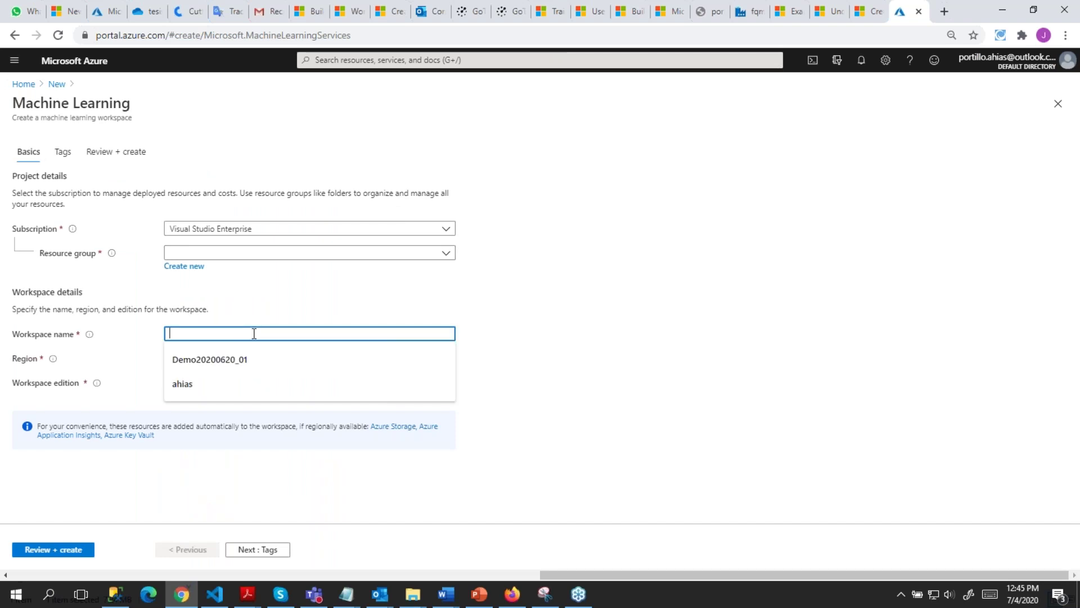
pyautogui.click(555, 334)
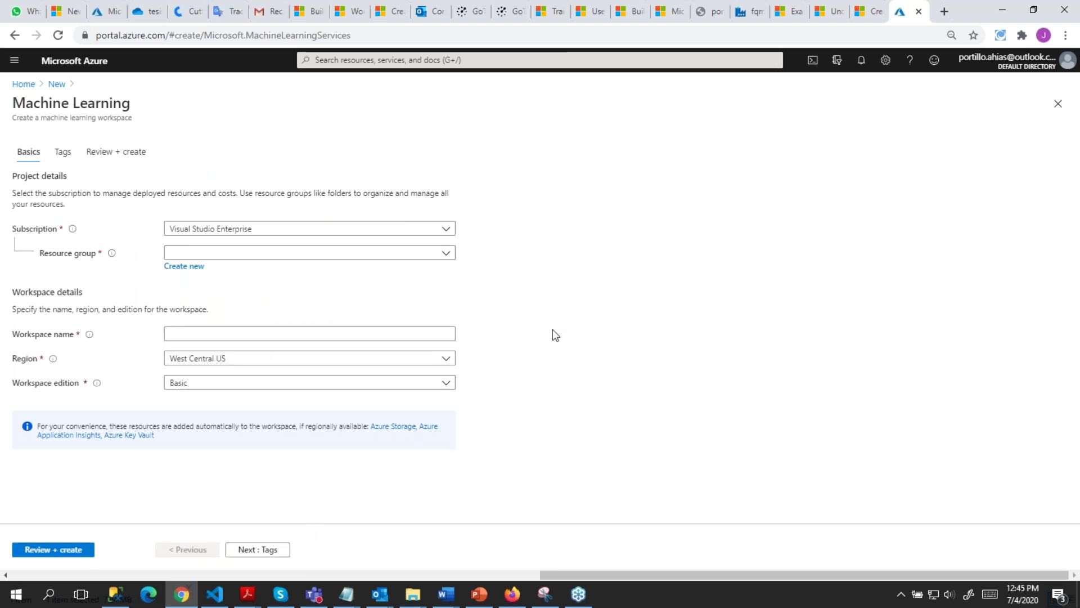
pyautogui.click(447, 383)
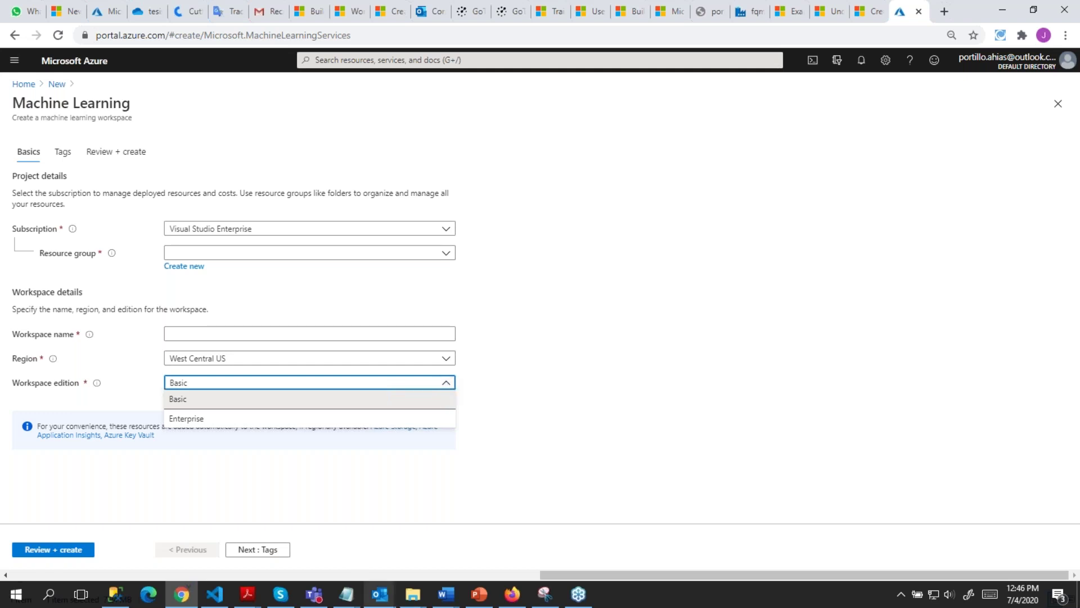
# Step: Switch to the Azure portal in Firefox, return to its home page and open the automateMachine workspace overview
pyautogui.click(511, 593)
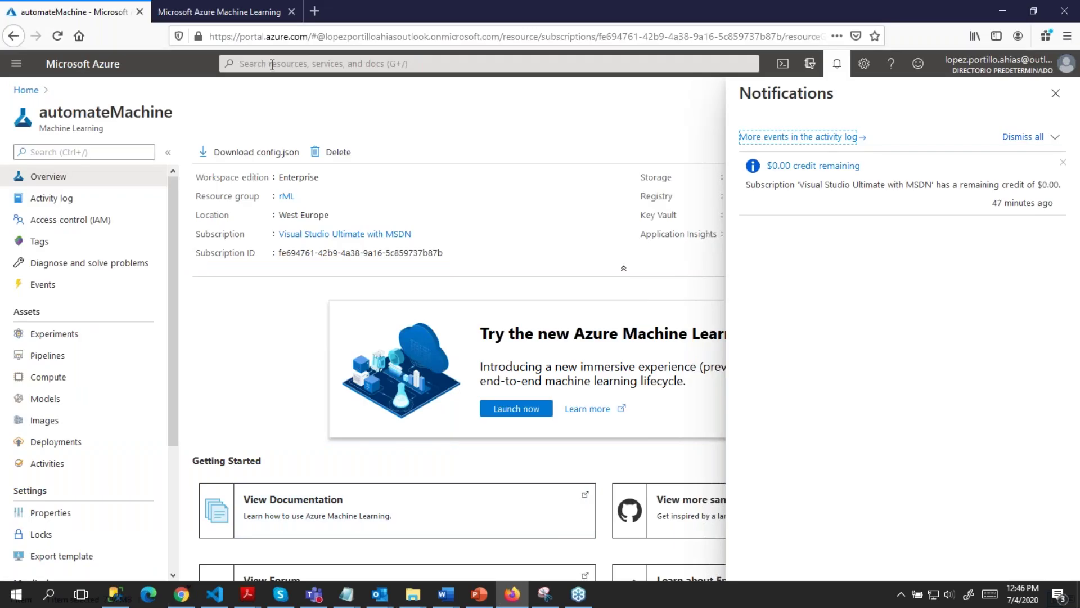
pyautogui.click(26, 90)
pyautogui.click(1055, 93)
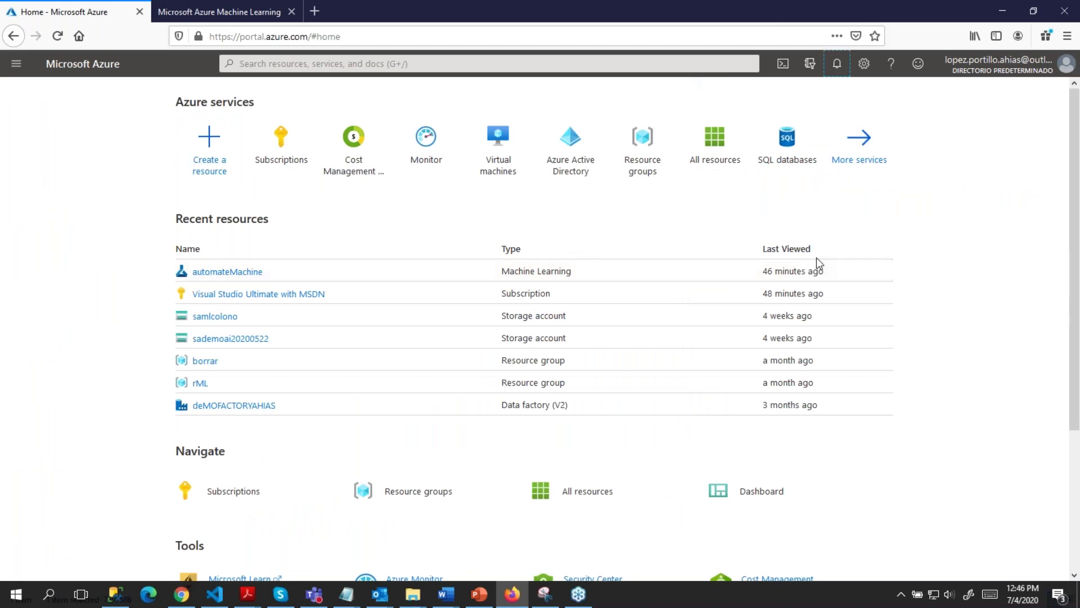
pyautogui.moveTo(828, 271); pyautogui.dragTo(297, 276)
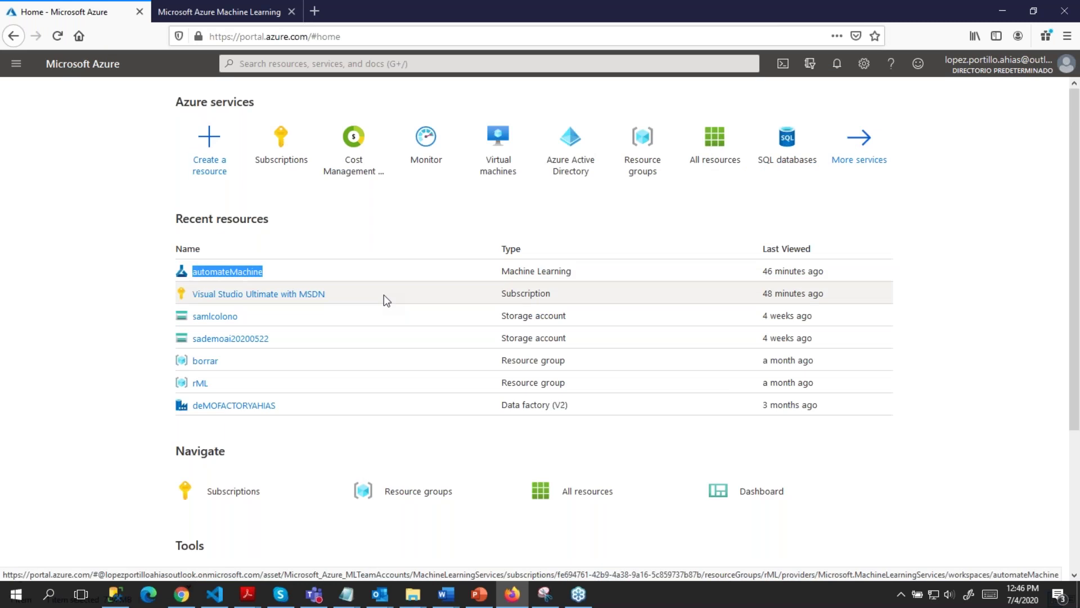
pyautogui.click(245, 274)
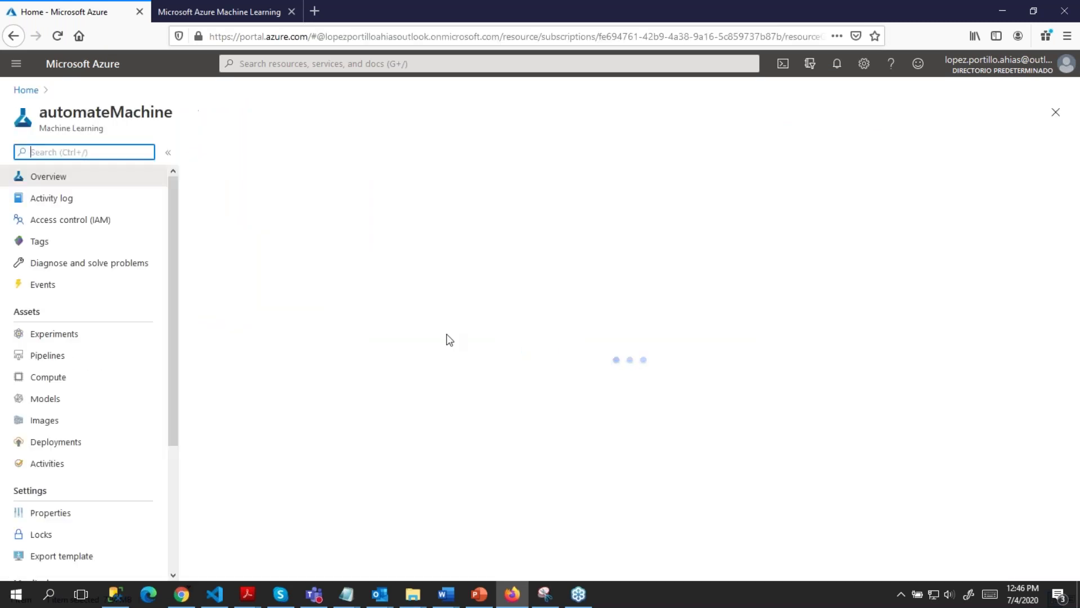
pyautogui.scroll(-2, 292, 296)
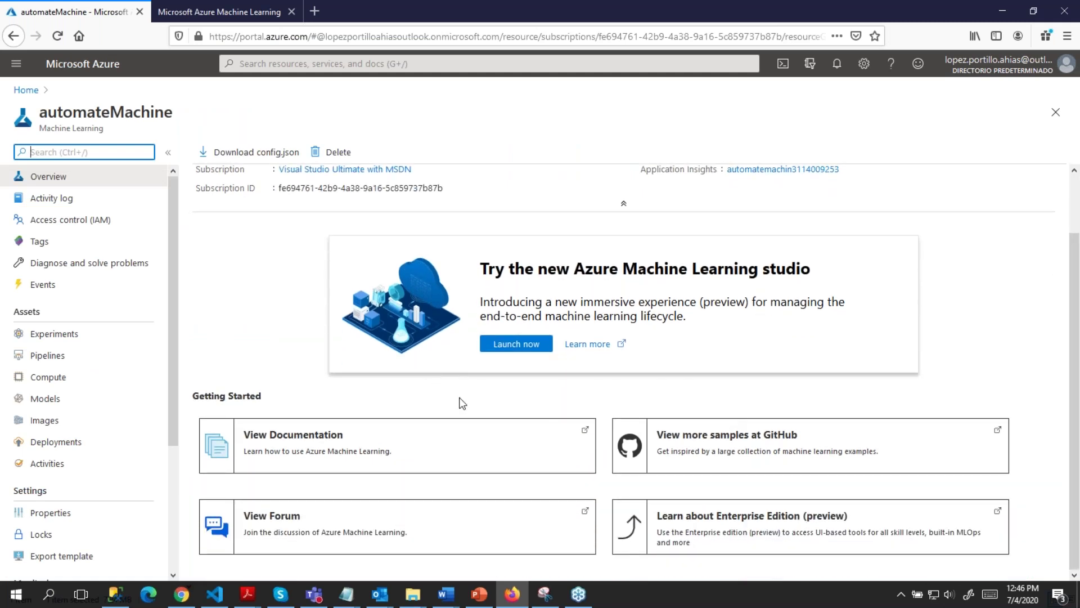
pyautogui.scroll(2, 293, 374)
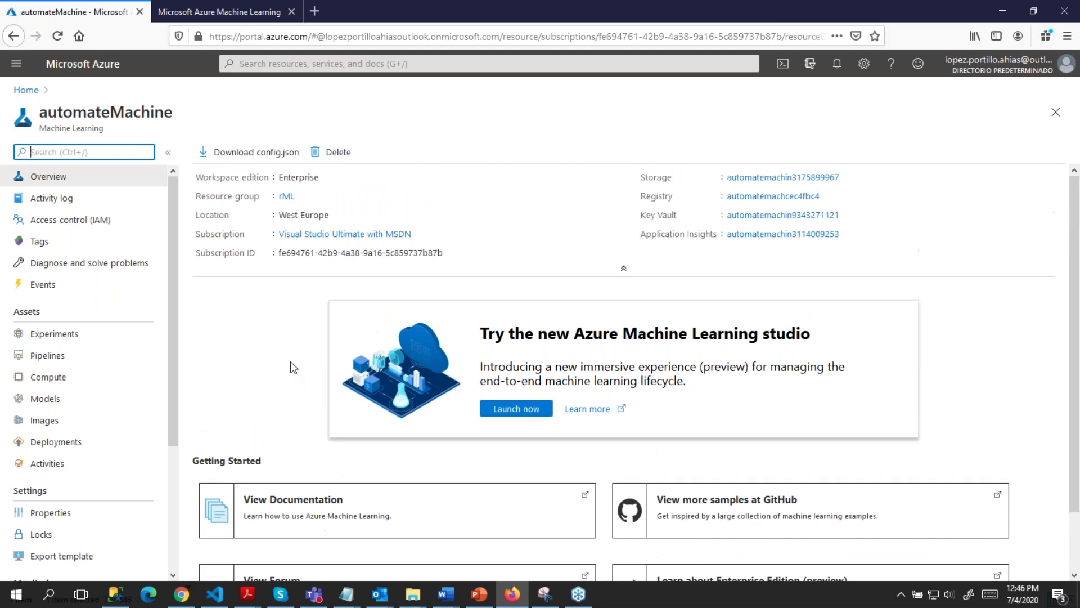
pyautogui.click(49, 339)
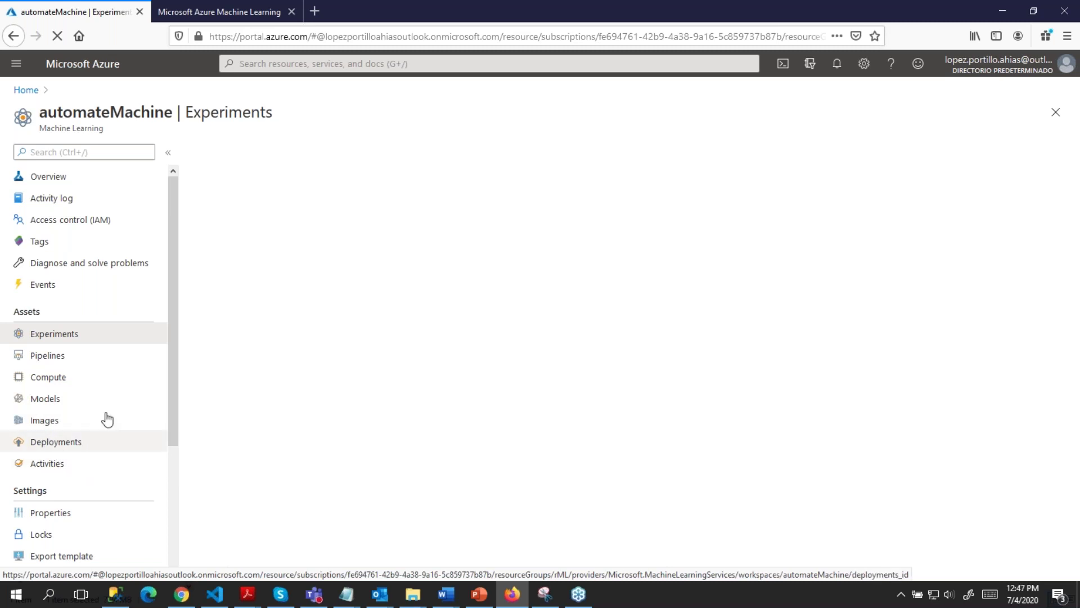
pyautogui.click(223, 11)
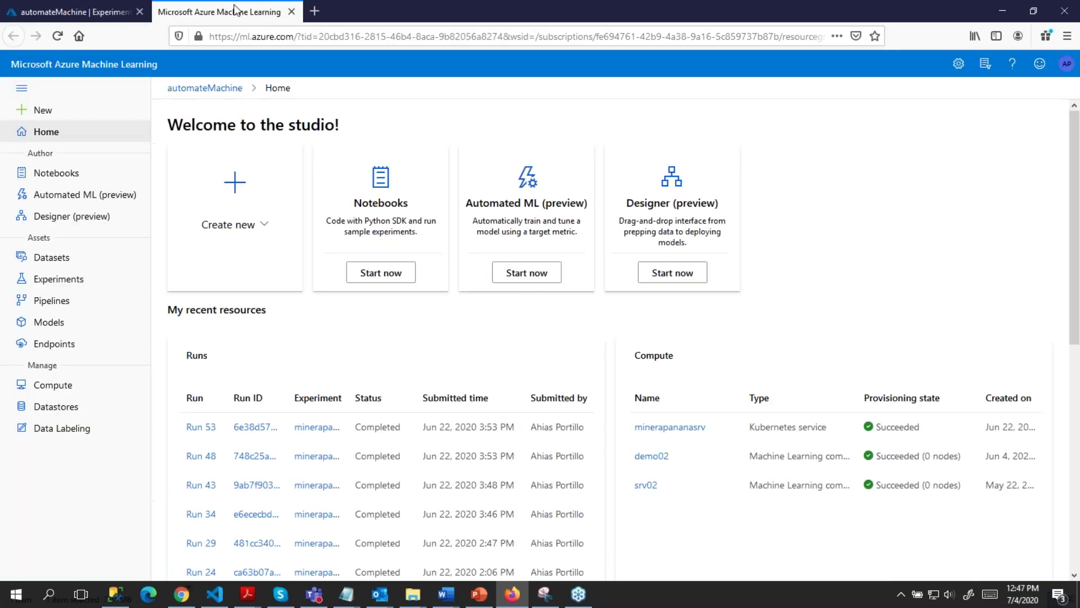
pyautogui.click(118, 5)
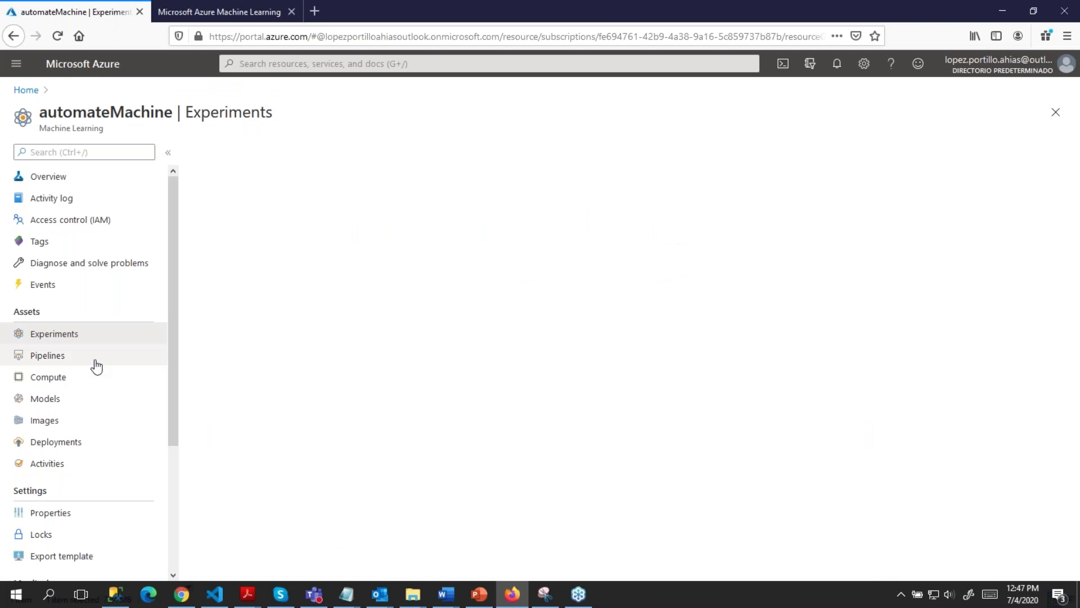
pyautogui.click(70, 181)
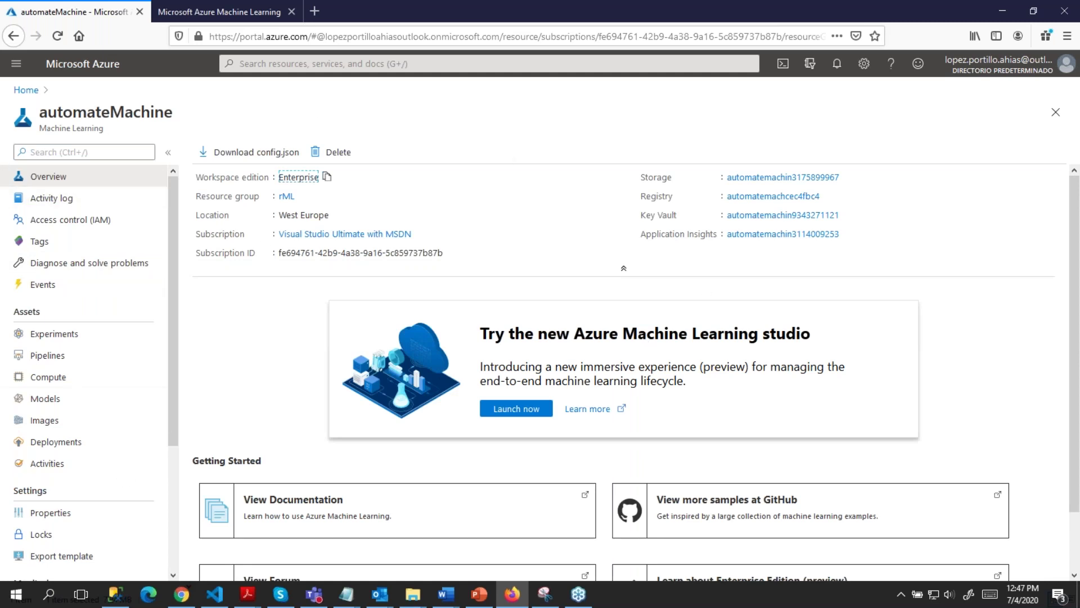
# Step: Launch Azure Machine Learning studio from the workspace overview and go to the Designer
pyautogui.click(522, 421)
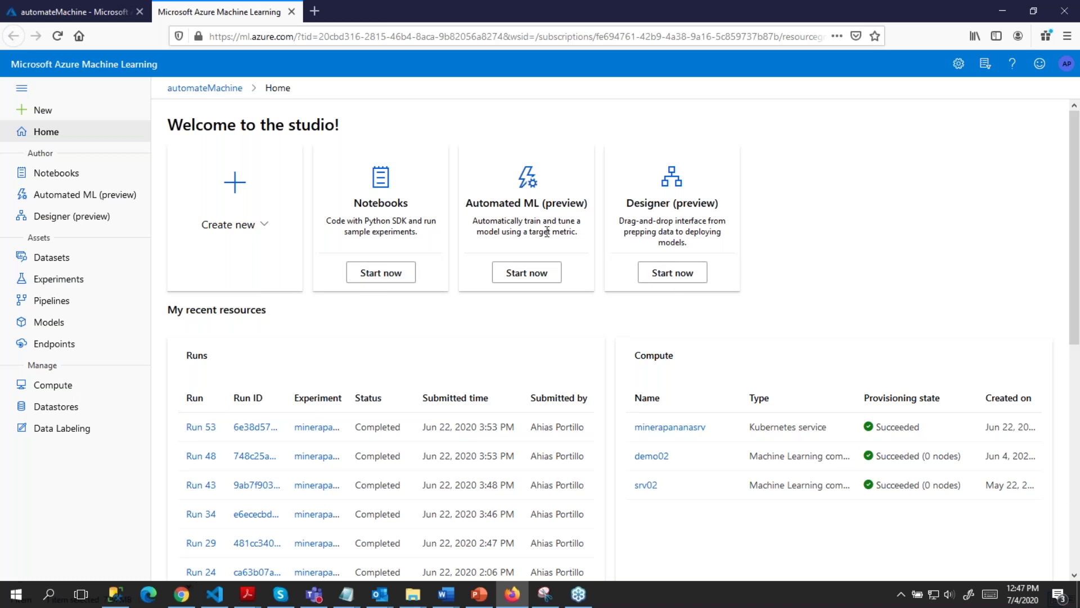
pyautogui.click(518, 284)
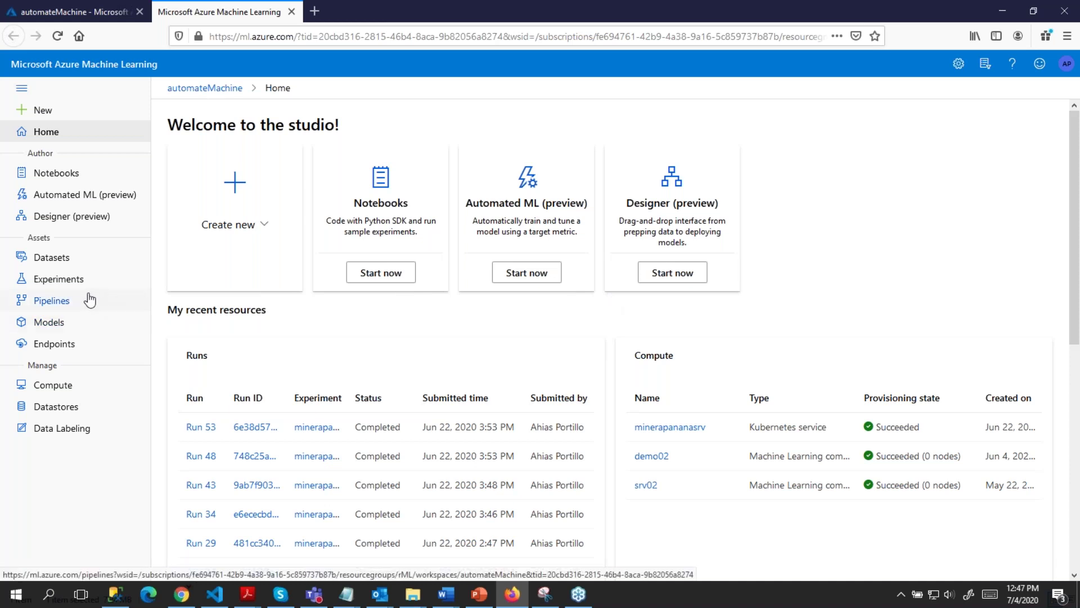
pyautogui.click(76, 216)
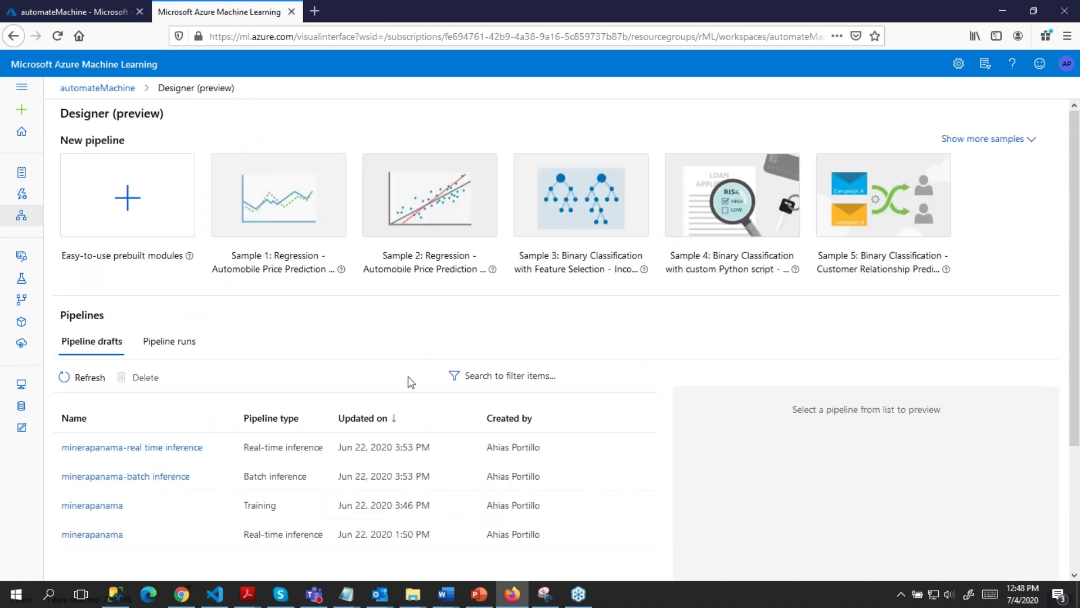
# Step: Preview the training and real-time inference drafts, and open the minerapanama training pipeline draft
pyautogui.scroll(-3, 400, 407)
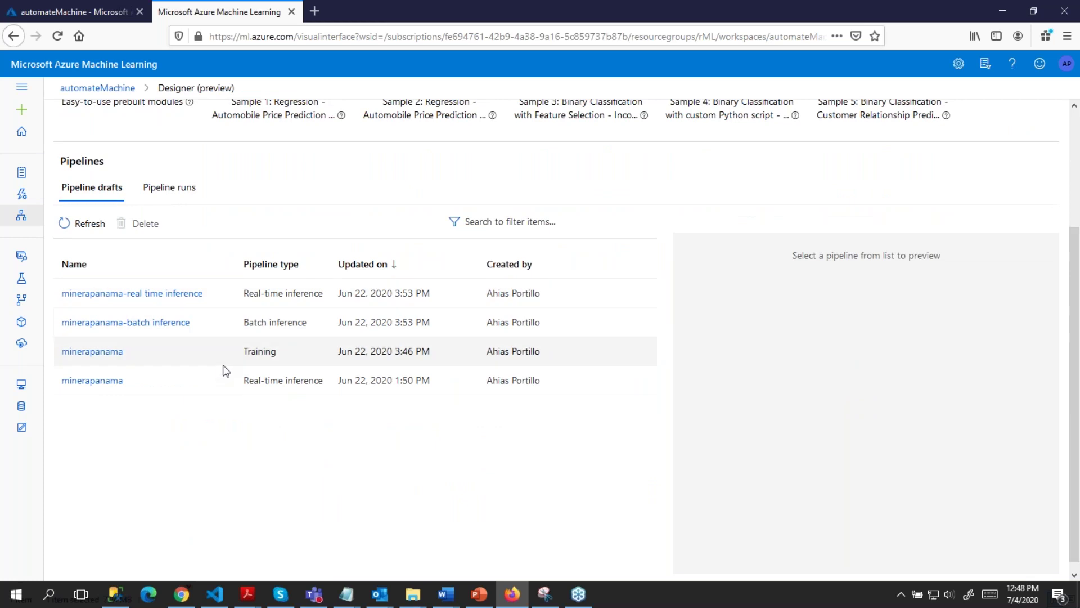
pyautogui.doubleClick(263, 349)
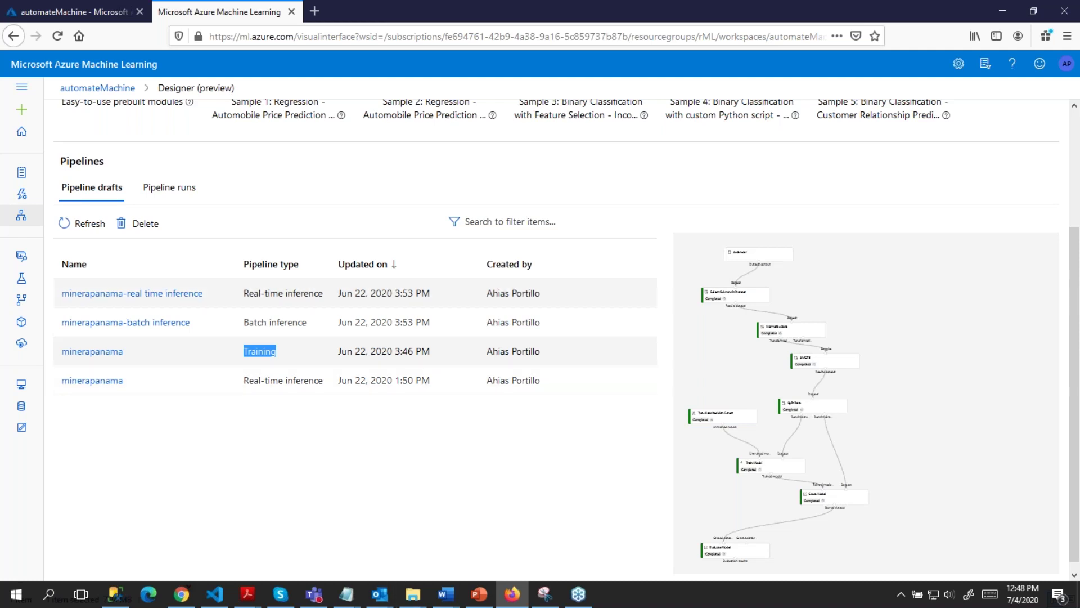
pyautogui.tripleClick(317, 293)
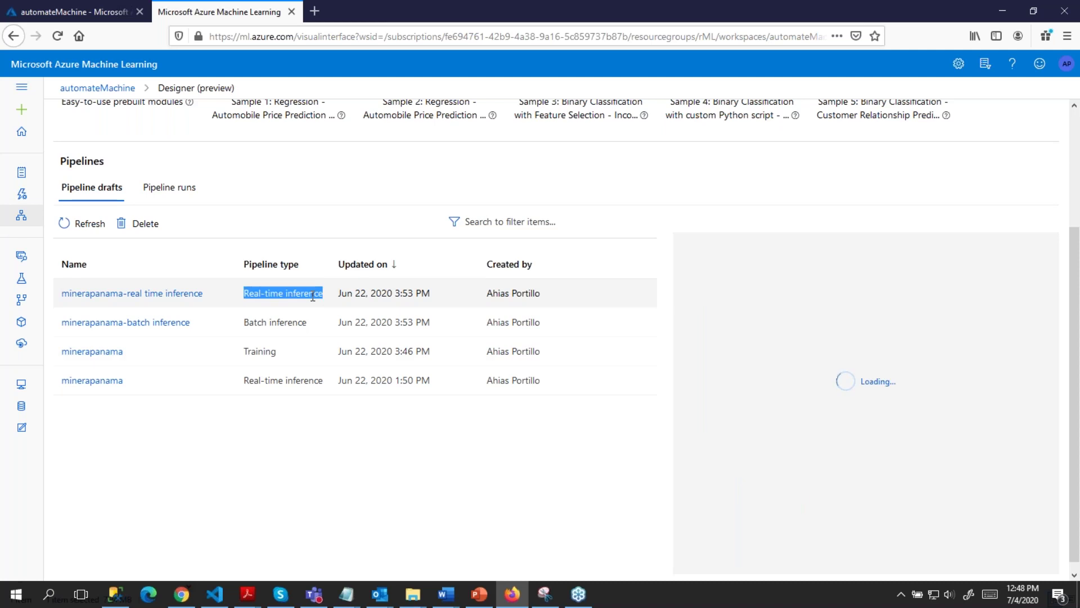
pyautogui.click(79, 351)
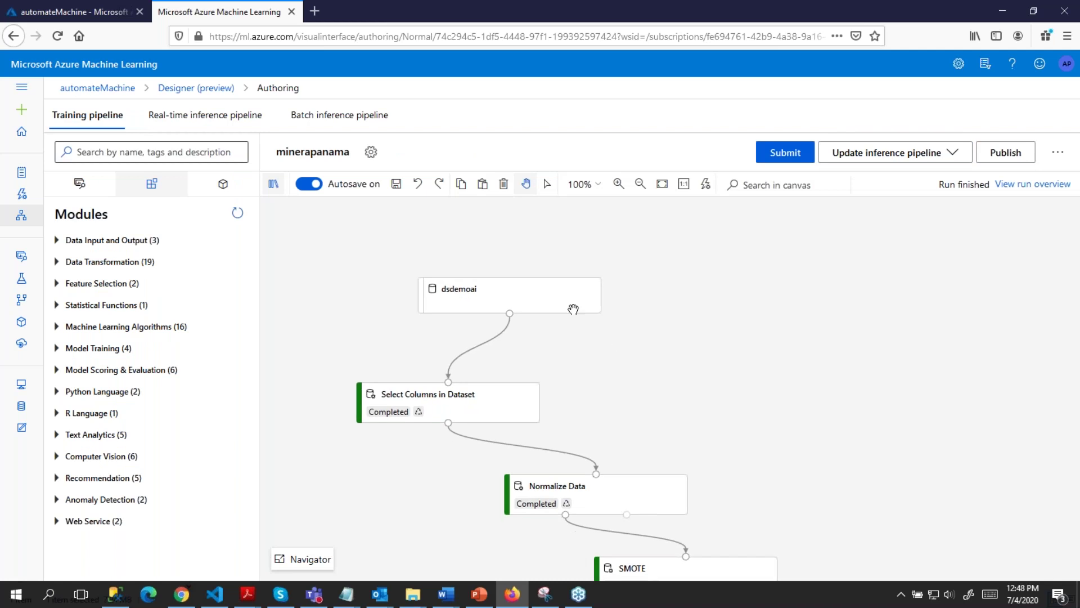
# Step: Inspect the dsdemoai dataset's parameters and the modules in the Data Input and Output category
pyautogui.click(539, 293)
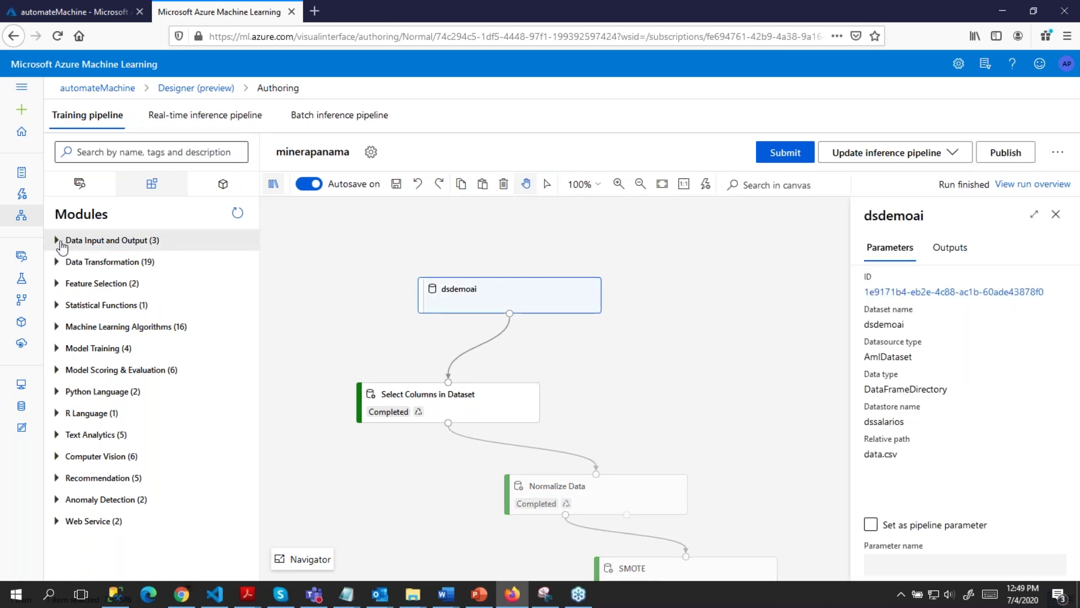
pyautogui.click(56, 242)
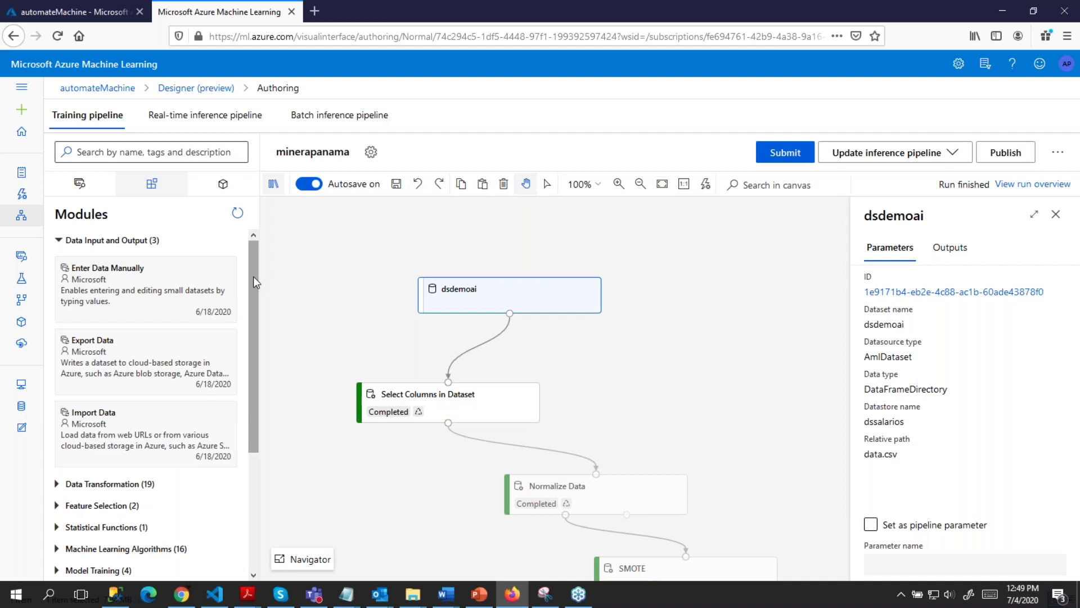
pyautogui.click(57, 247)
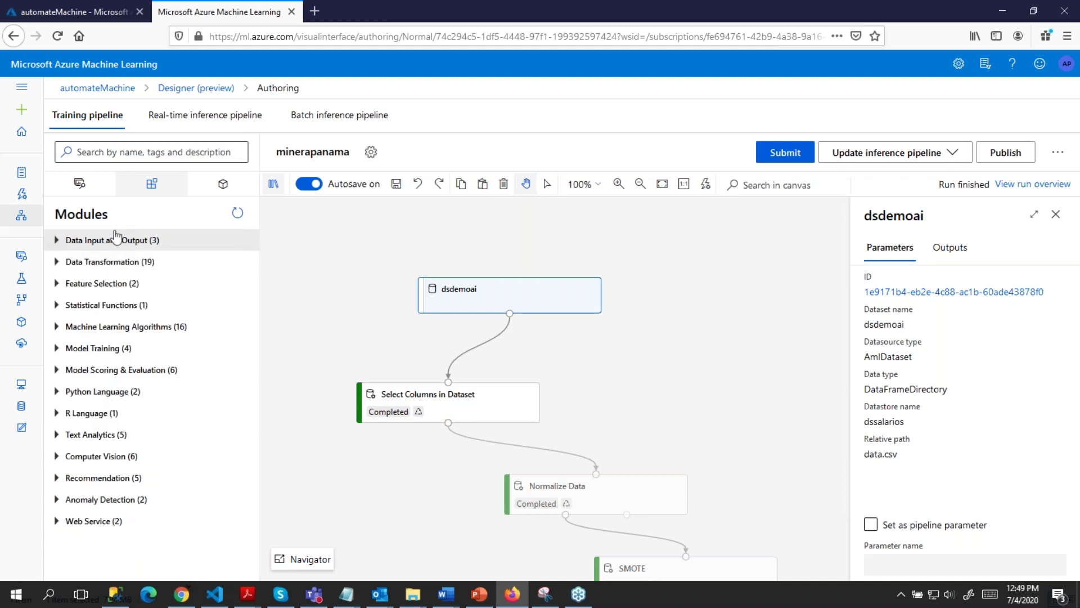
# Step: Visualize the dsdemoai dataset and browse its columns across to salary
pyautogui.rightClick(566, 297)
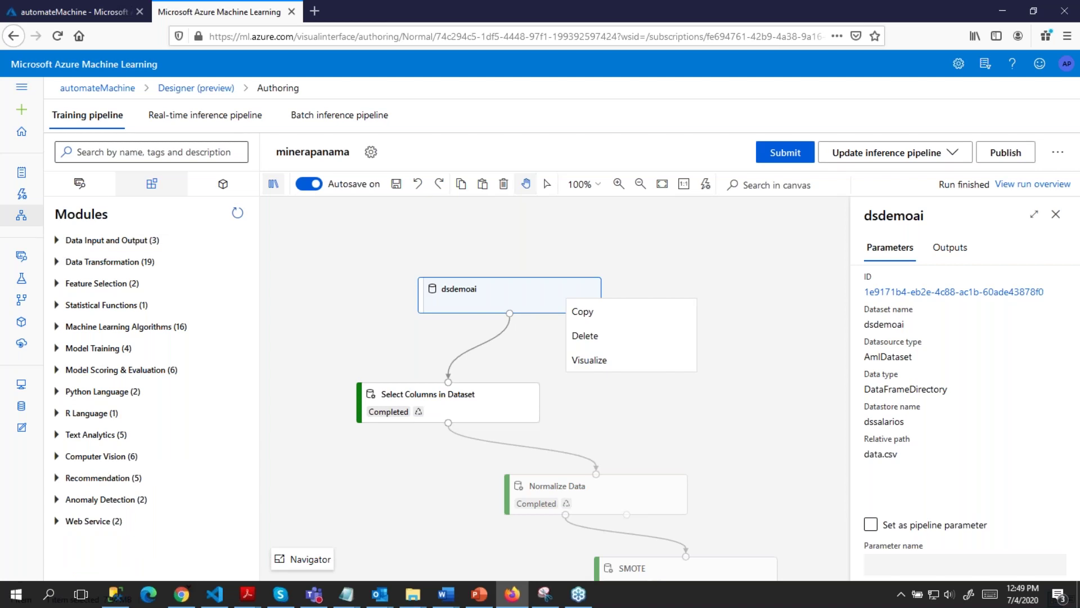
pyautogui.click(588, 363)
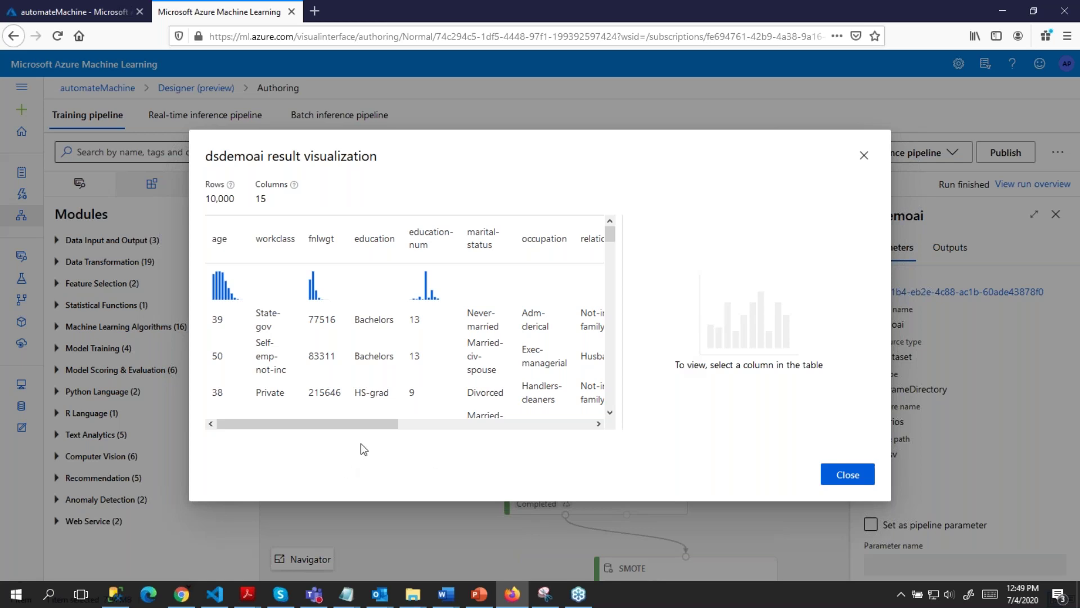
pyautogui.moveTo(369, 432); pyautogui.dragTo(587, 402)
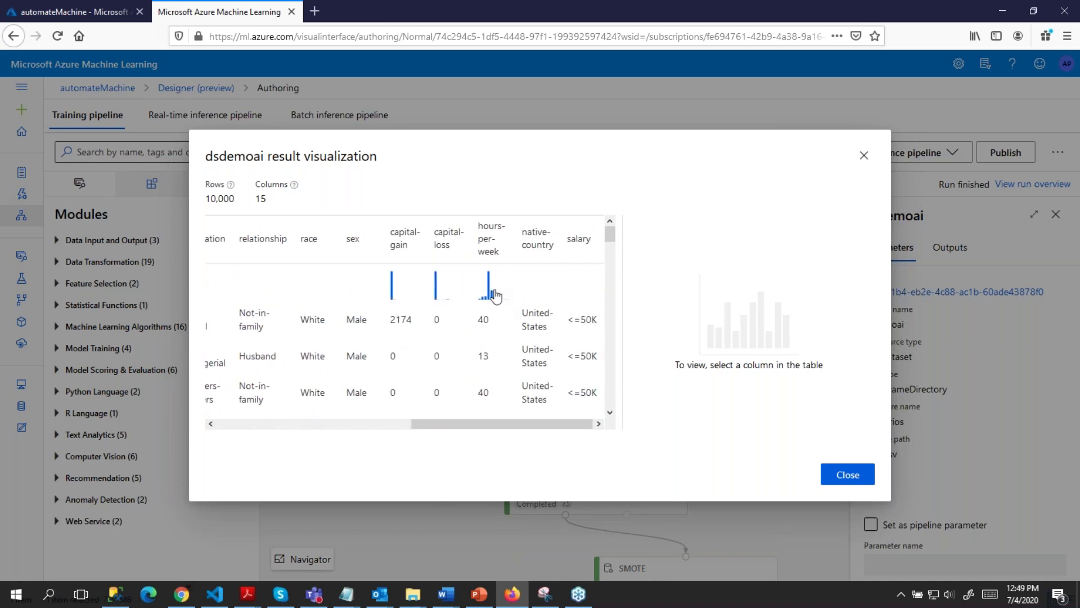
# Step: Examine the statistics and frequency histogram of the hours-per-week column
pyautogui.click(492, 293)
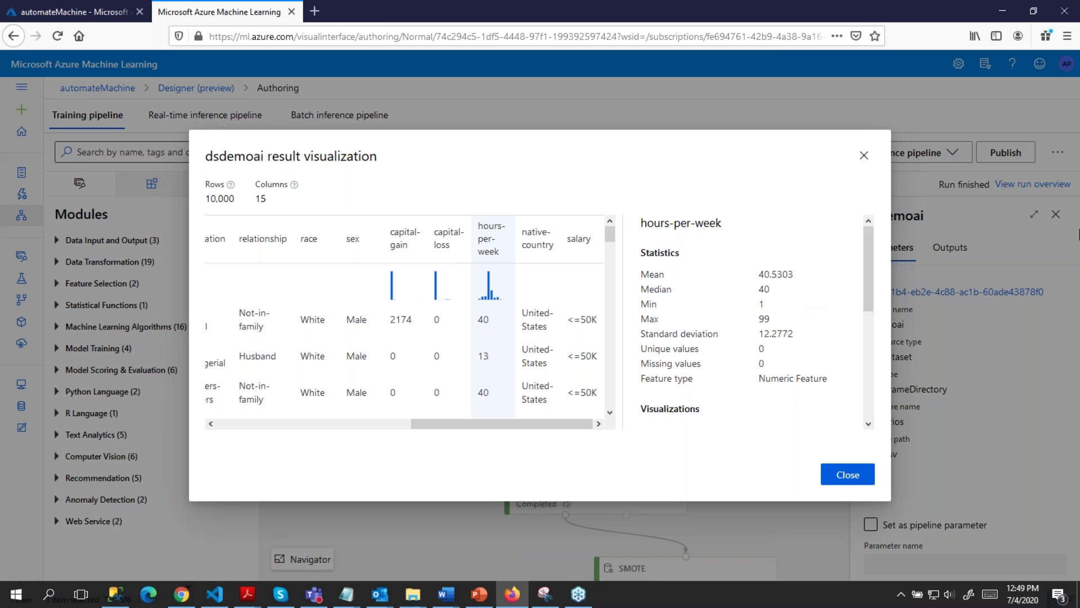
pyautogui.moveTo(871, 241); pyautogui.dragTo(843, 374)
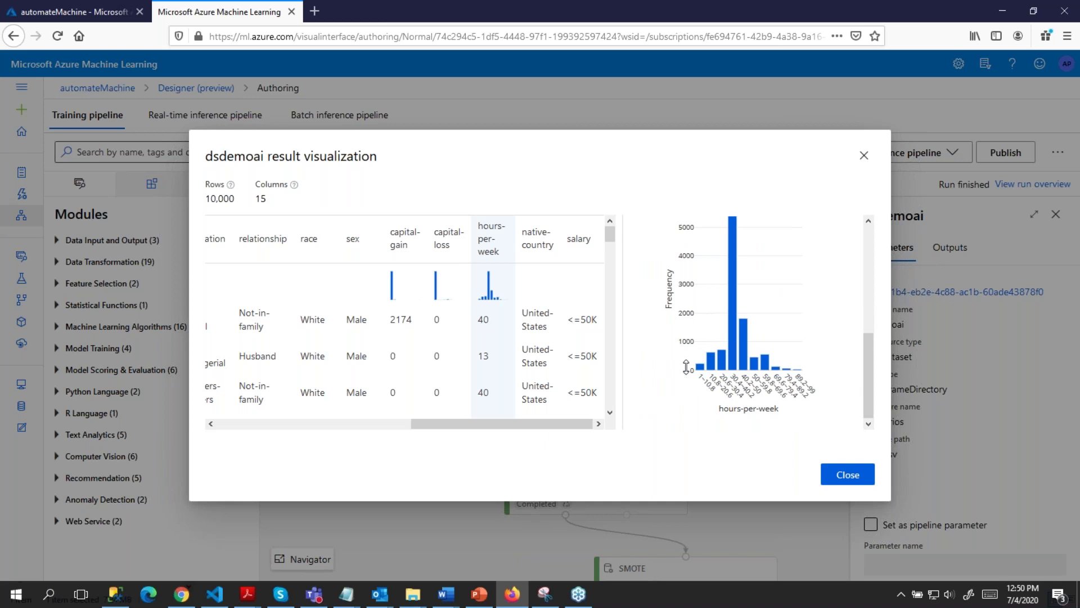
pyautogui.moveTo(725, 224)
pyautogui.scroll(3, 790, 372)
pyautogui.scroll(1, 791, 371)
pyautogui.scroll(-3, 790, 371)
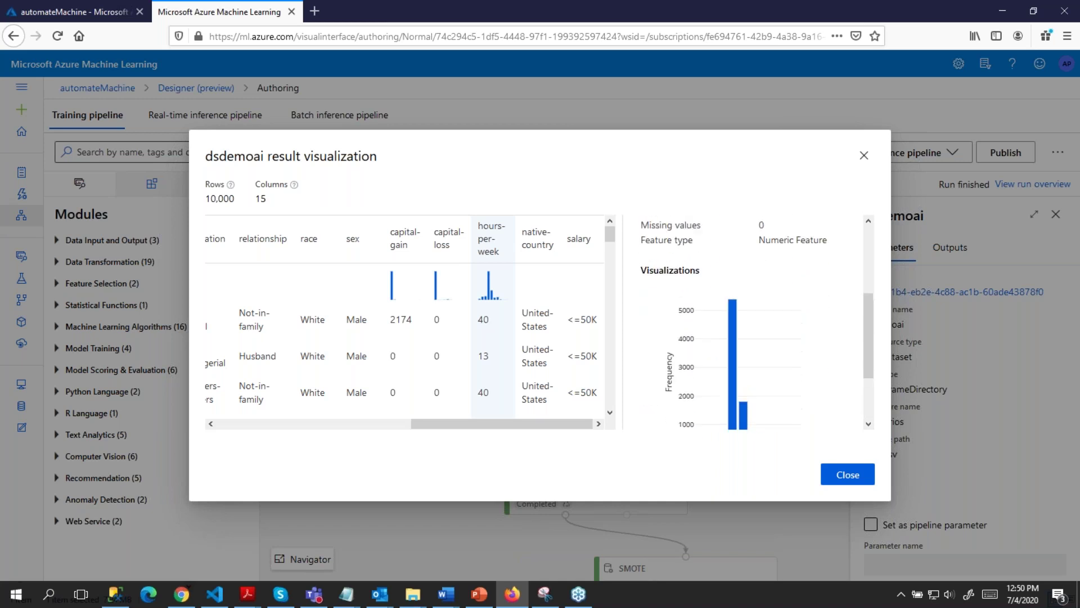
pyautogui.scroll(3, 793, 374)
# Step: Examine the capital-loss column's statistics and histogram, and close the dataset visualization
pyautogui.click(442, 244)
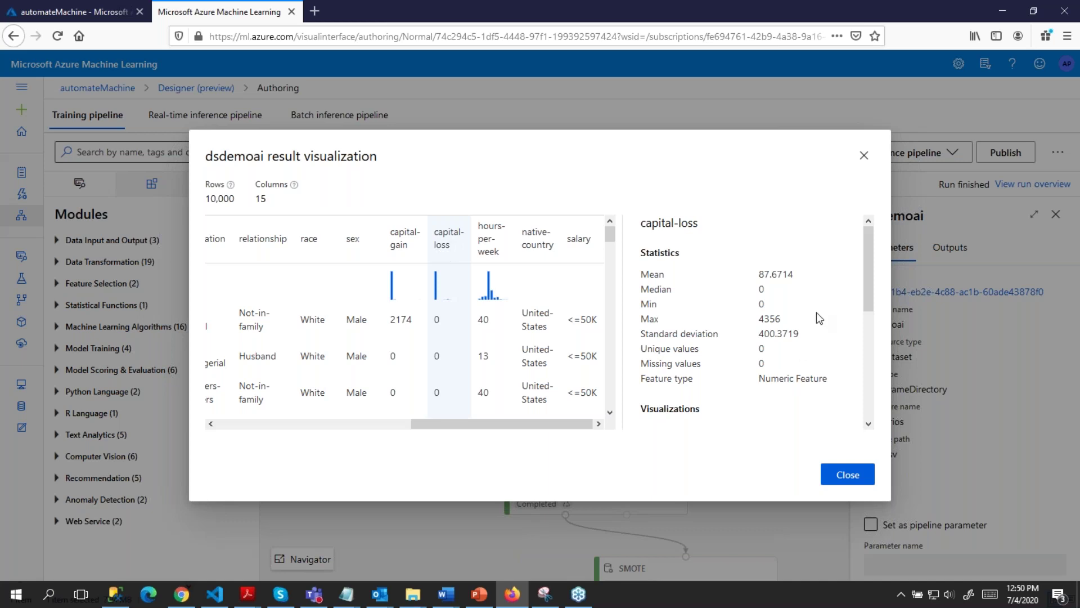
pyautogui.scroll(-3, 820, 319)
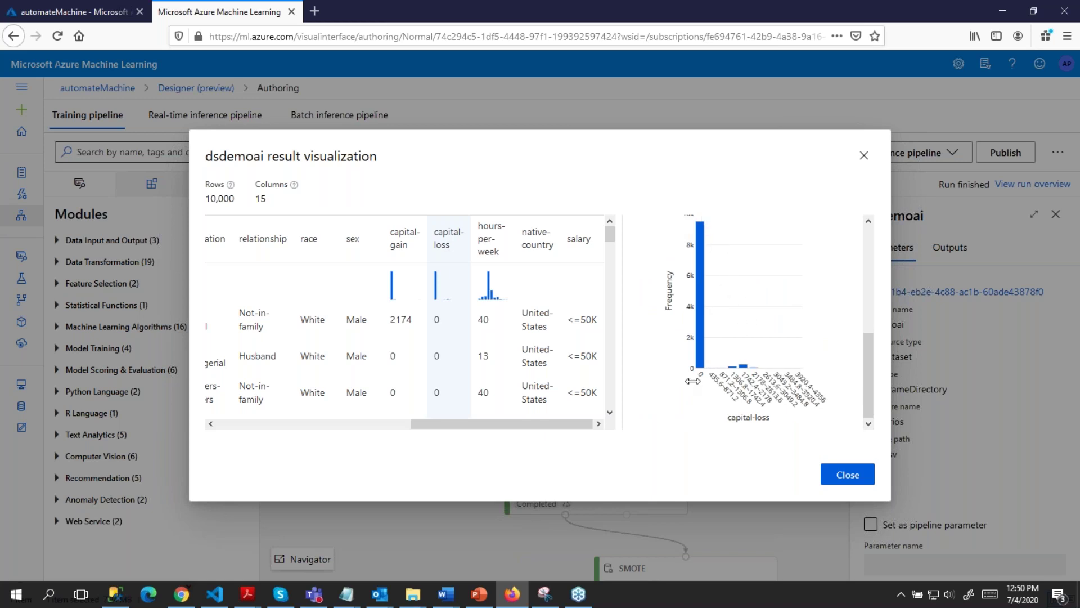
pyautogui.click(847, 474)
pyautogui.click(704, 354)
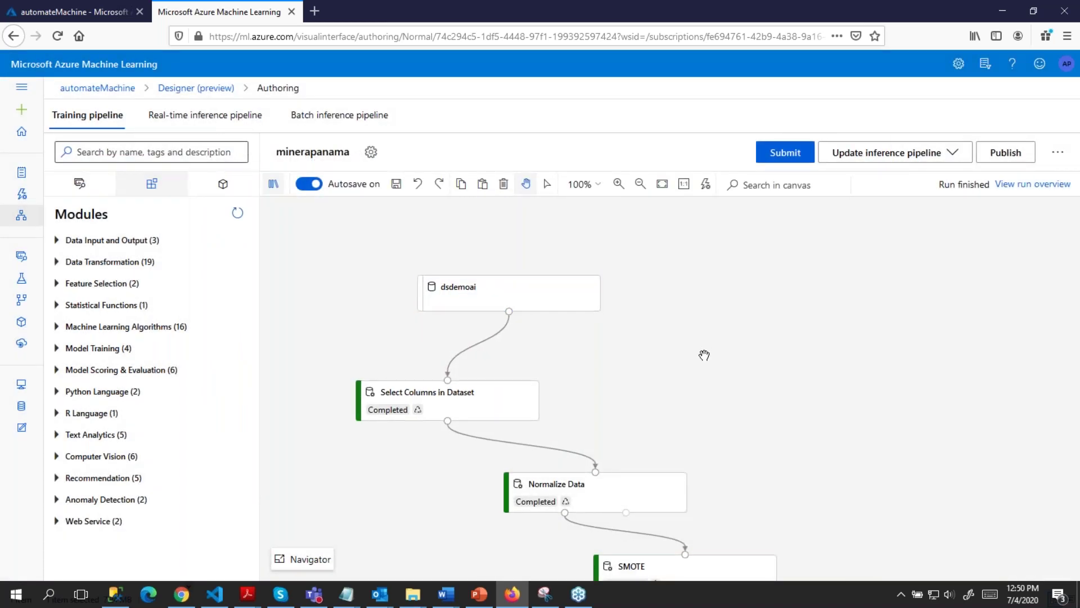
# Step: Show the parameters of the Select Columns in Dataset module that follows the dsdemoai dataset
pyautogui.click(573, 288)
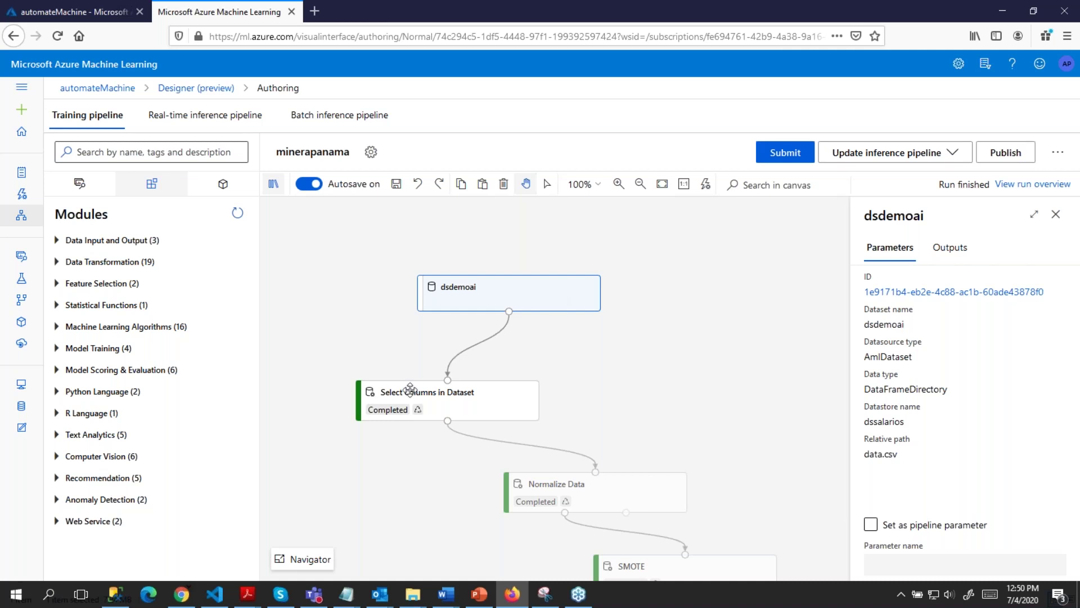
pyautogui.click(449, 405)
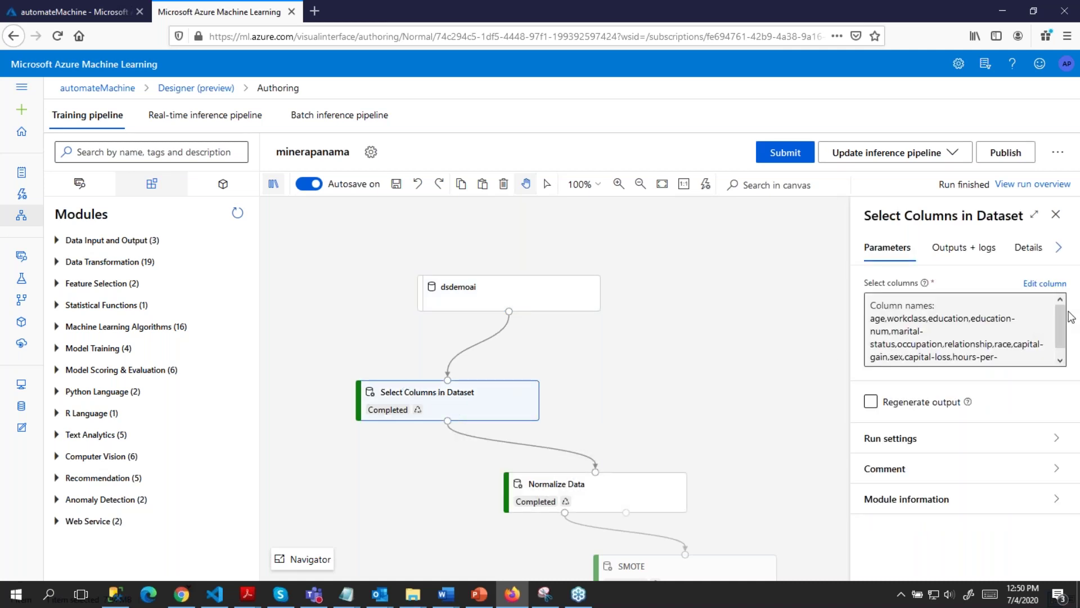
# Step: Review the column selection of Select Columns in Dataset without saving, and show the Normalize Data module's parameters
pyautogui.click(1055, 285)
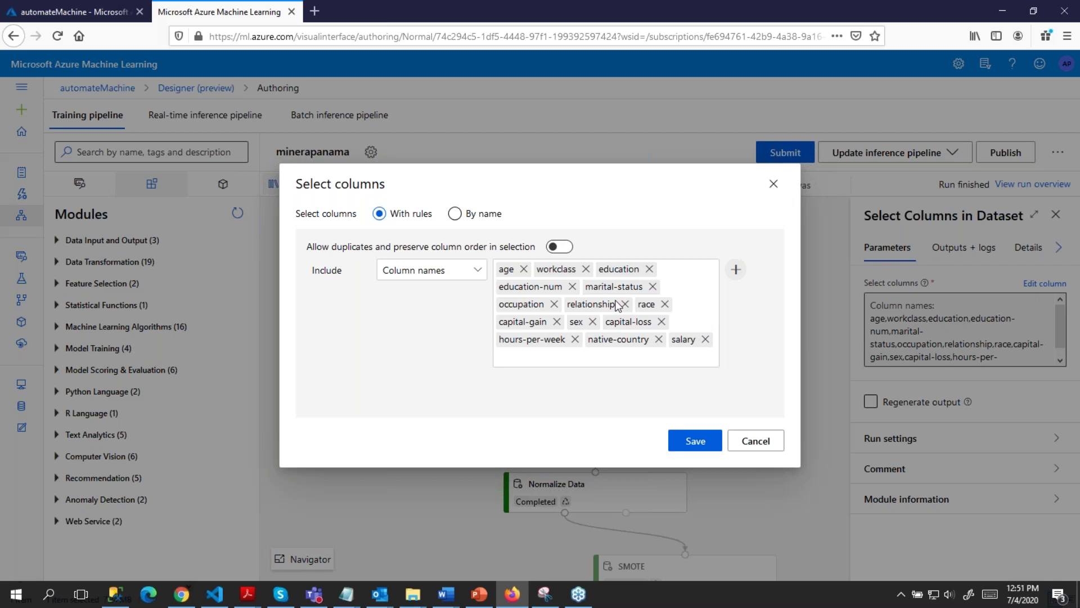
pyautogui.click(756, 441)
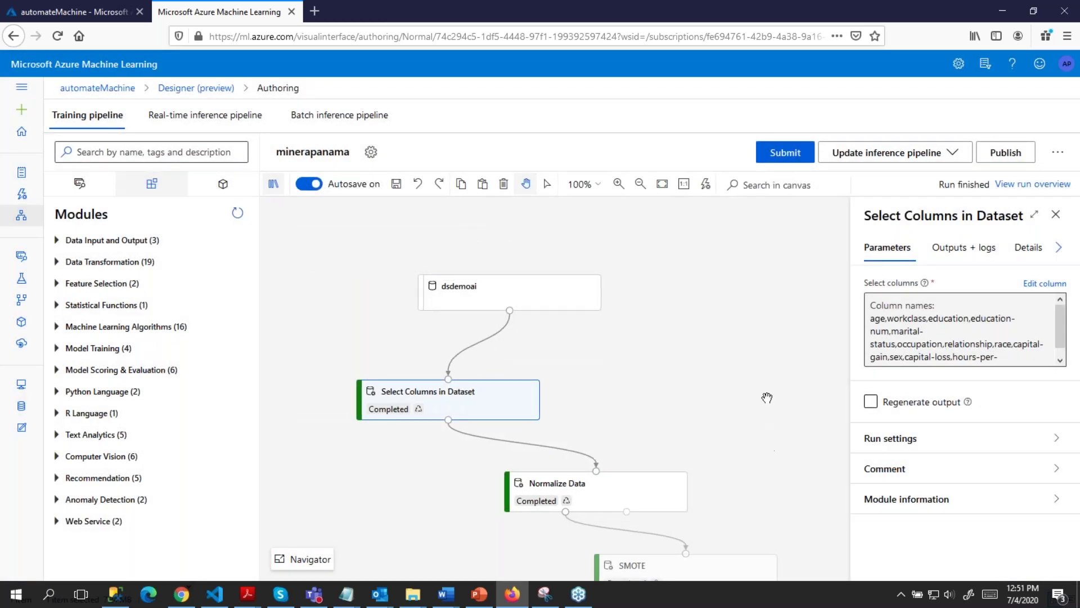
pyautogui.scroll(-2, 765, 397)
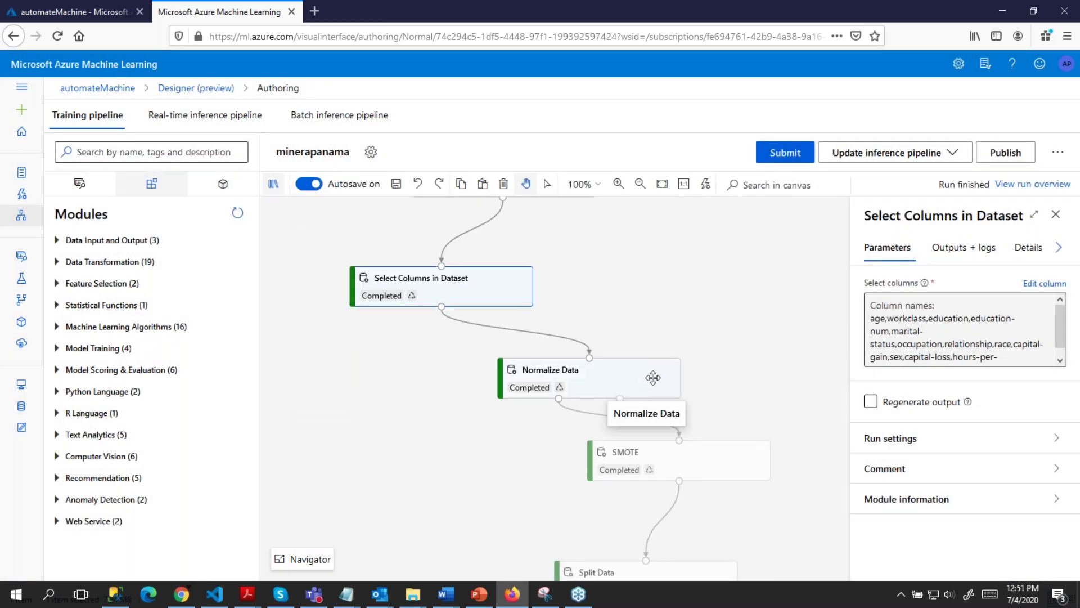
pyautogui.click(653, 377)
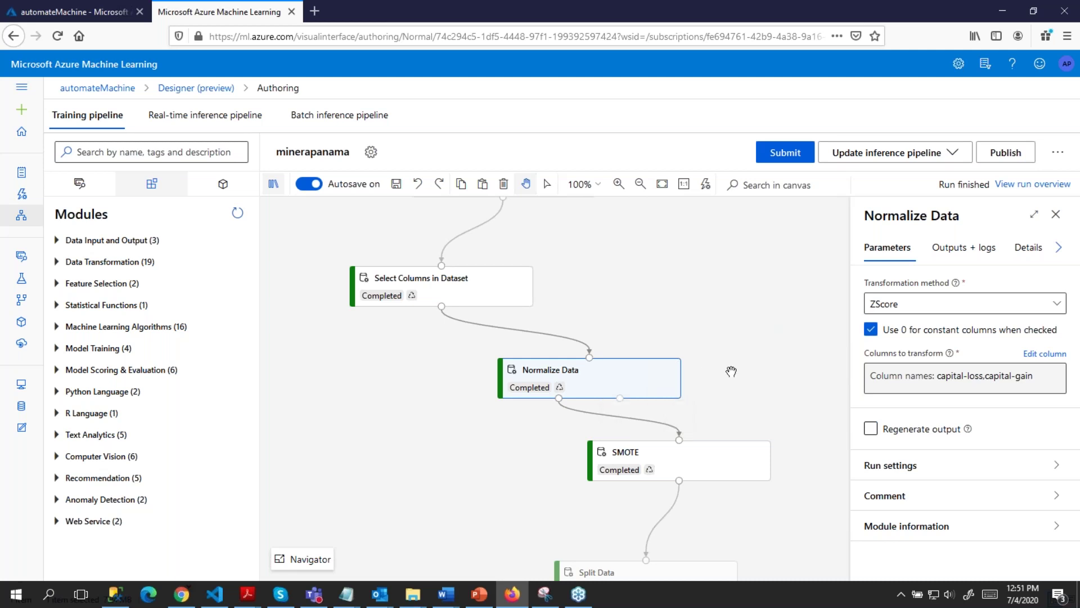
# Step: Show the parameters of the SMOTE module that follows Normalize Data
pyautogui.scroll(-3, 727, 371)
pyautogui.scroll(-1, 781, 415)
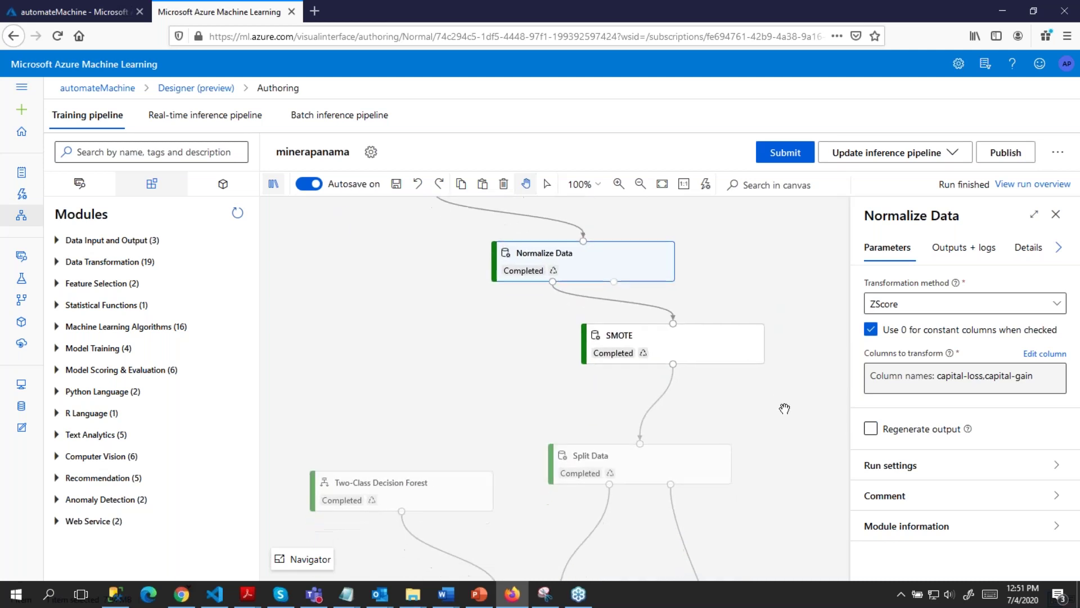
pyautogui.click(721, 356)
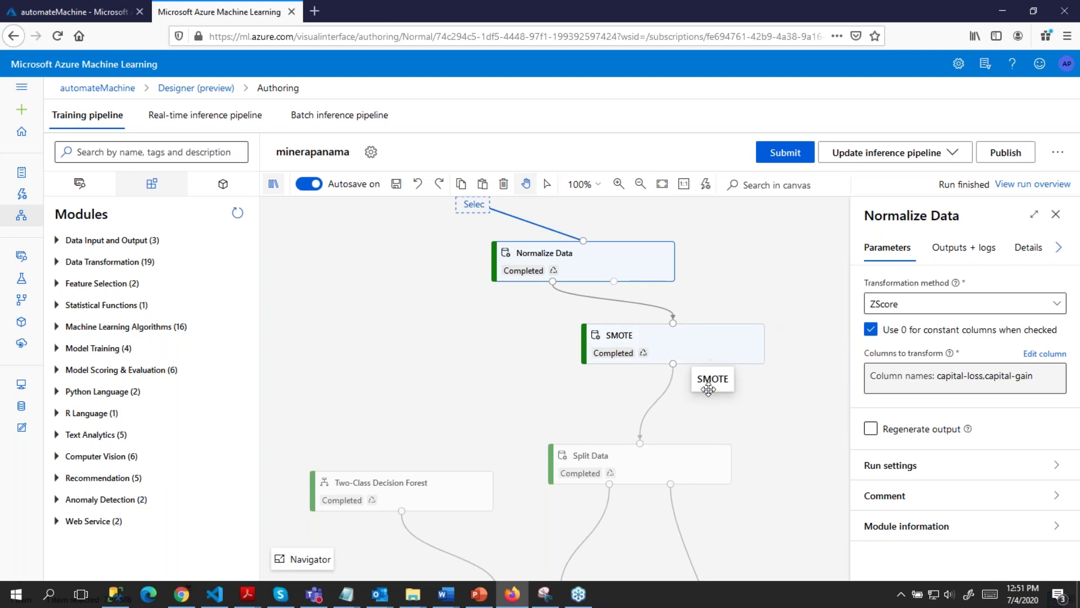
# Step: Visualize the dsdemoai dataset, examine the salary column's statistics, and close the visualization
pyautogui.scroll(3, 766, 445)
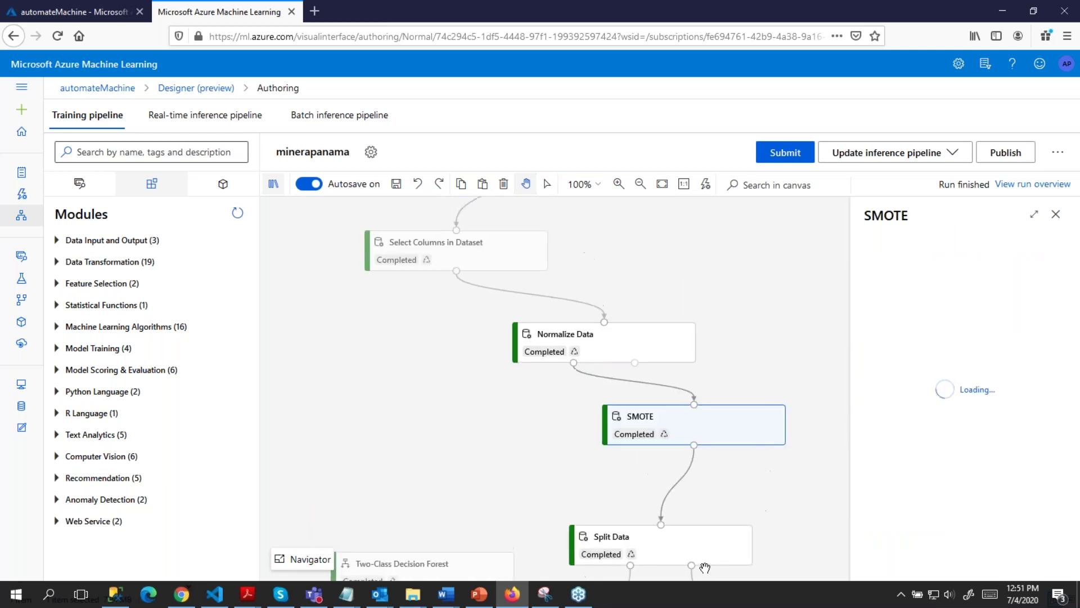
pyautogui.scroll(5, 602, 518)
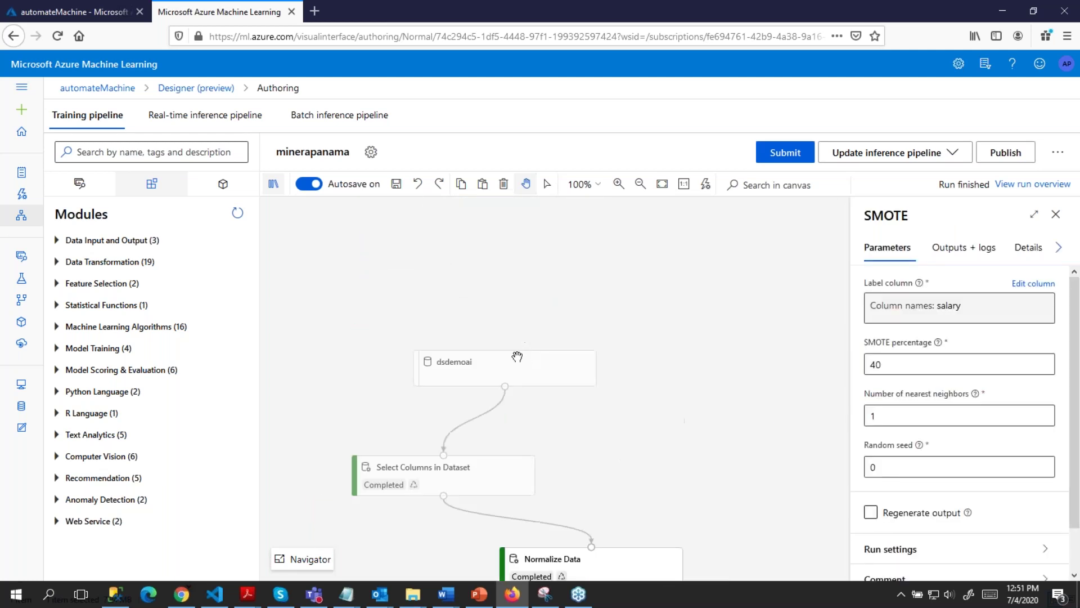
pyautogui.click(511, 372)
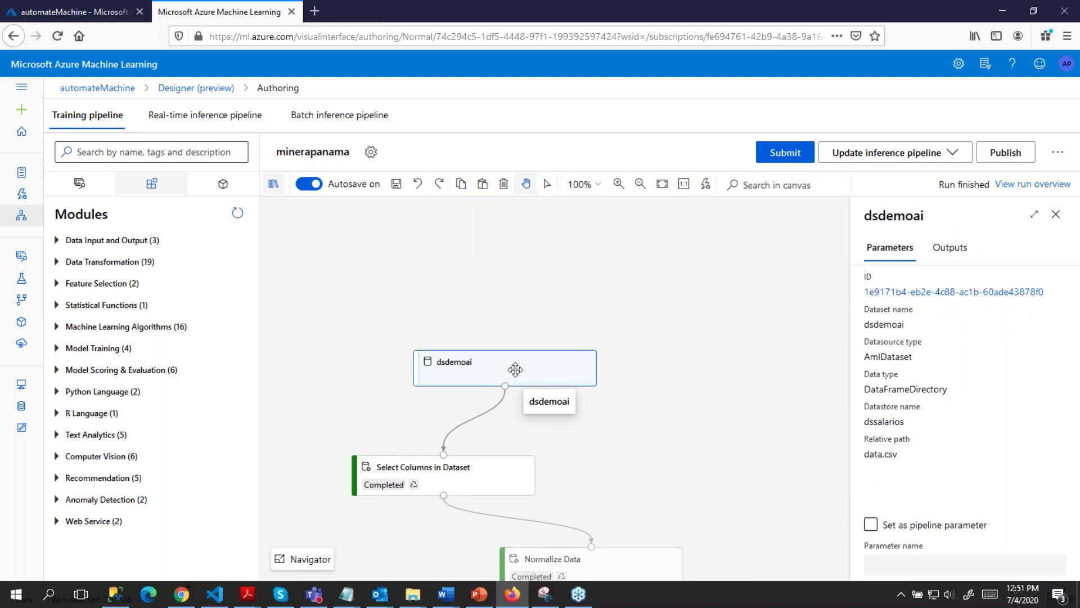
pyautogui.rightClick(516, 369)
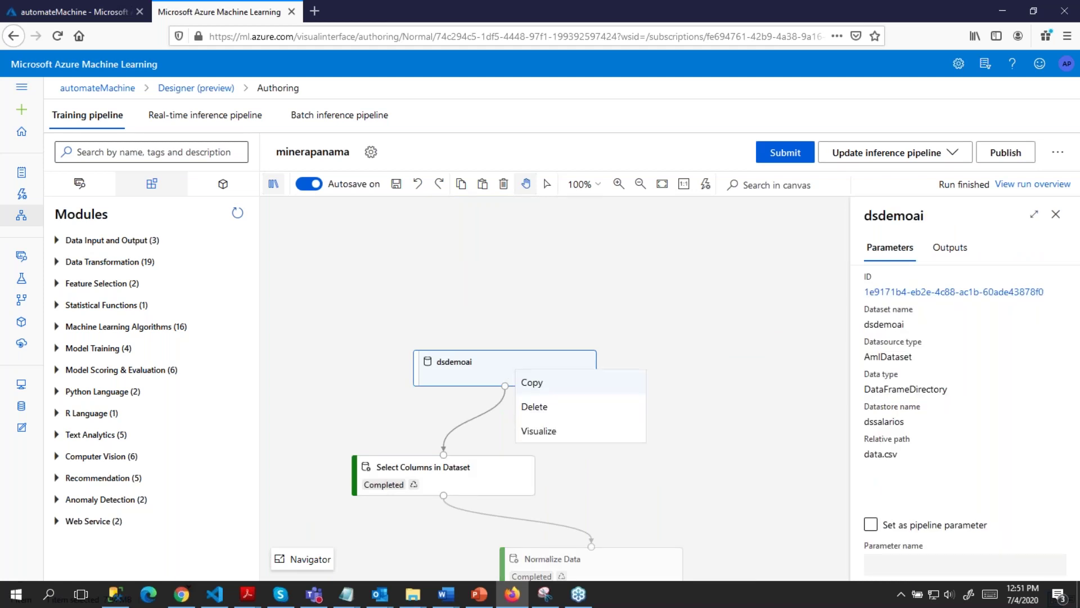
pyautogui.click(579, 432)
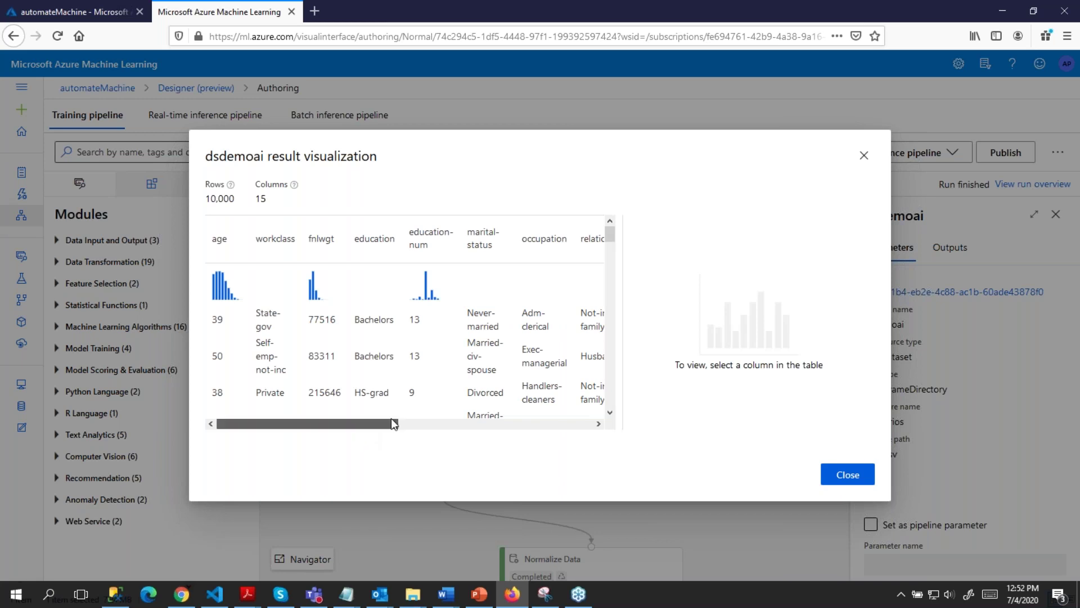
pyautogui.moveTo(394, 420); pyautogui.dragTo(620, 377)
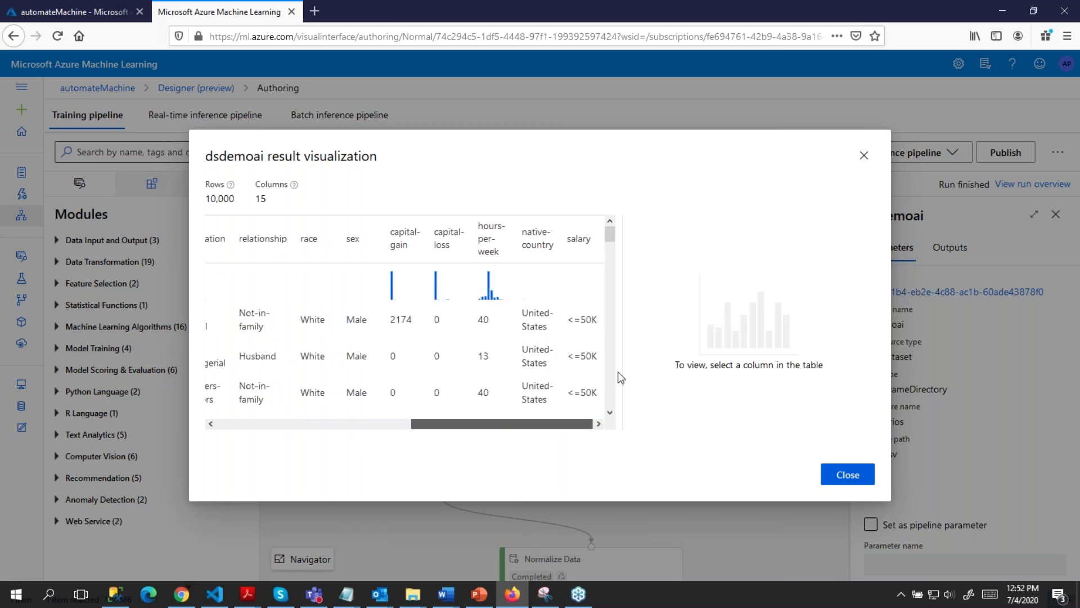
pyautogui.click(583, 249)
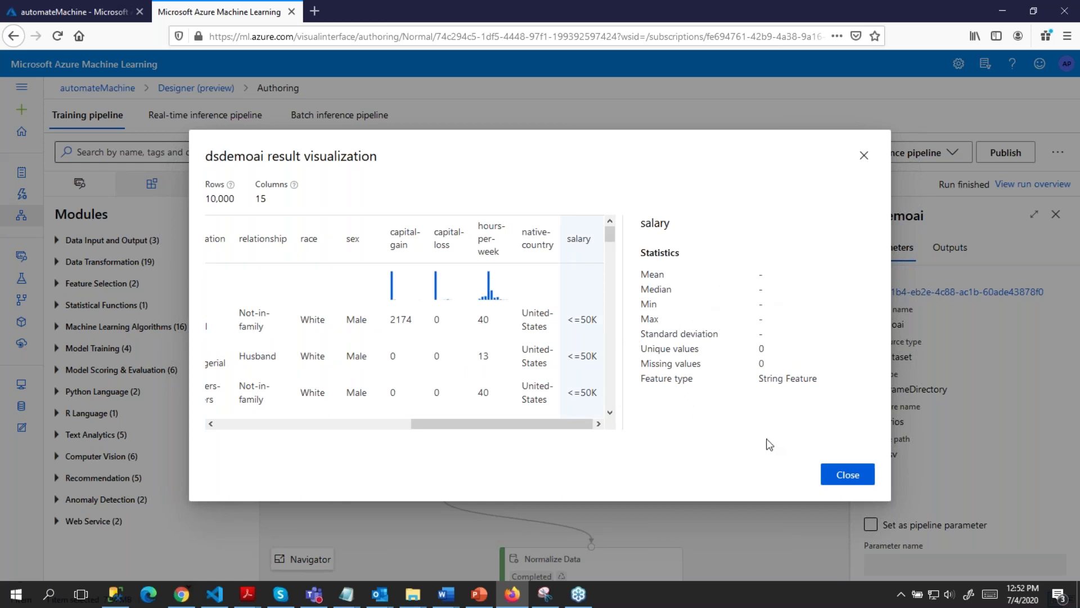
pyautogui.click(864, 156)
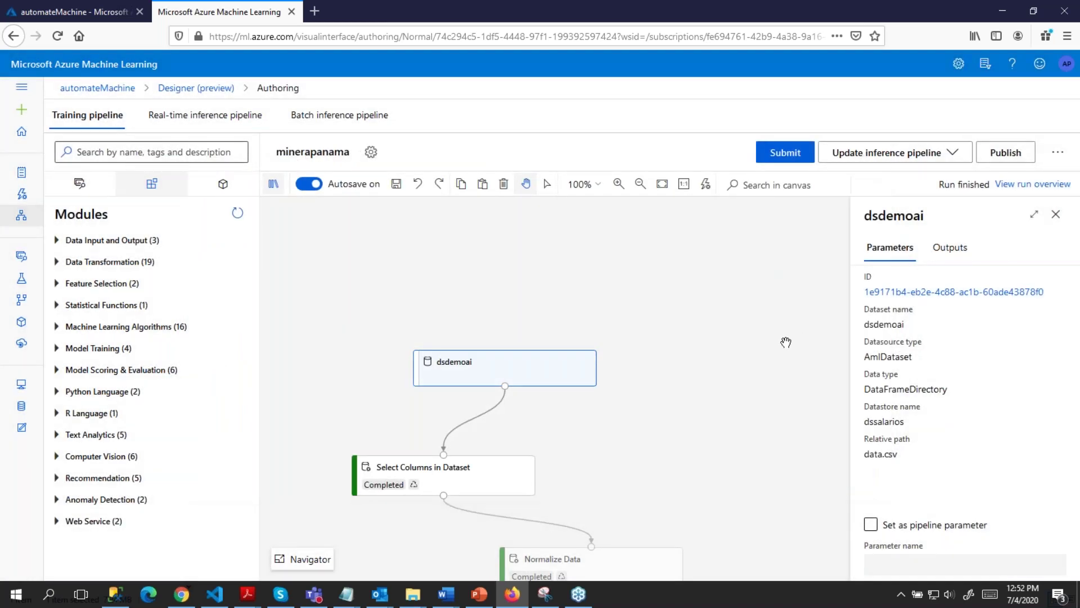
# Step: Return to the SMOTE module's parameters and highlight the SMOTE percentage value
pyautogui.scroll(-3, 779, 337)
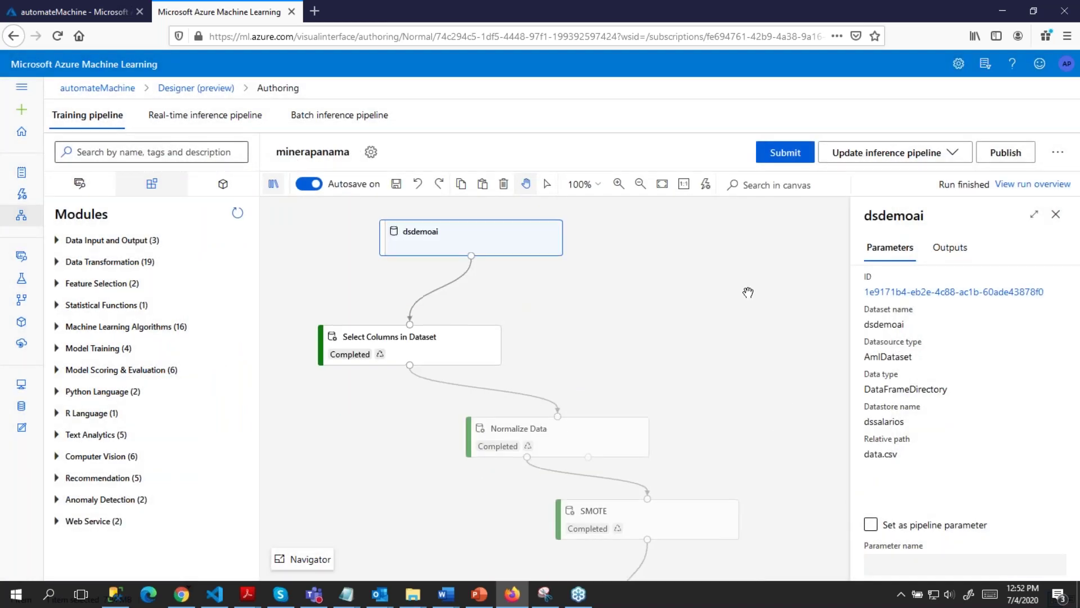
pyautogui.scroll(-6, 747, 292)
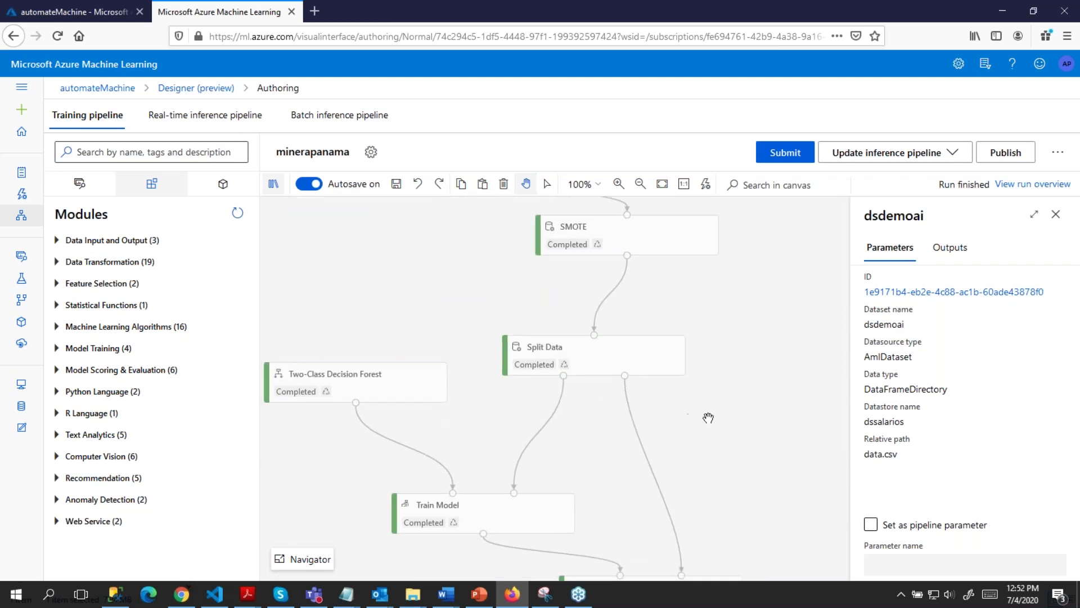
pyautogui.scroll(-3, 686, 428)
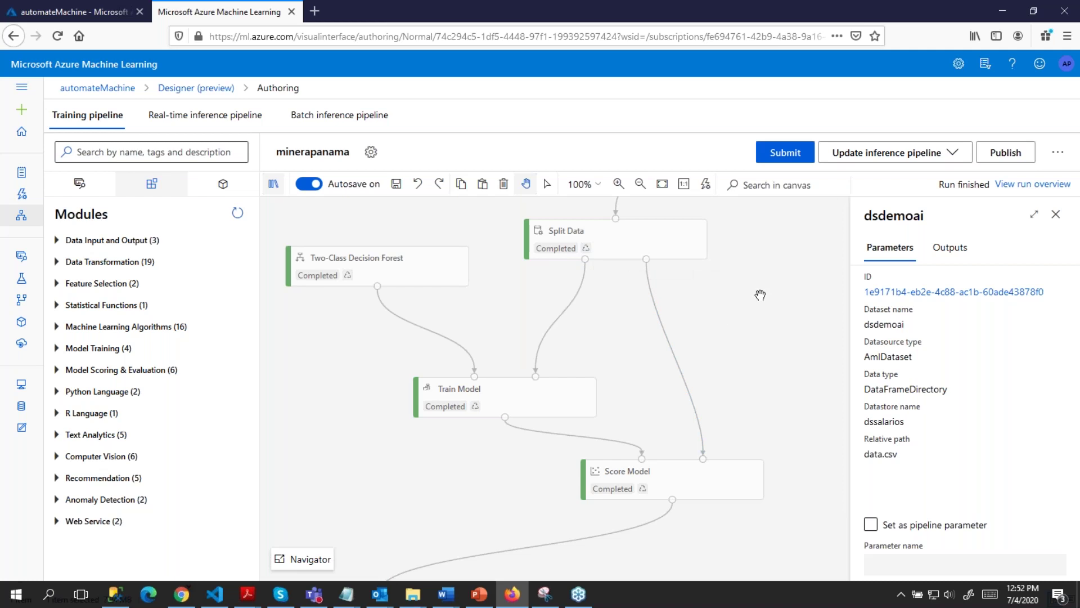
pyautogui.scroll(4, 760, 295)
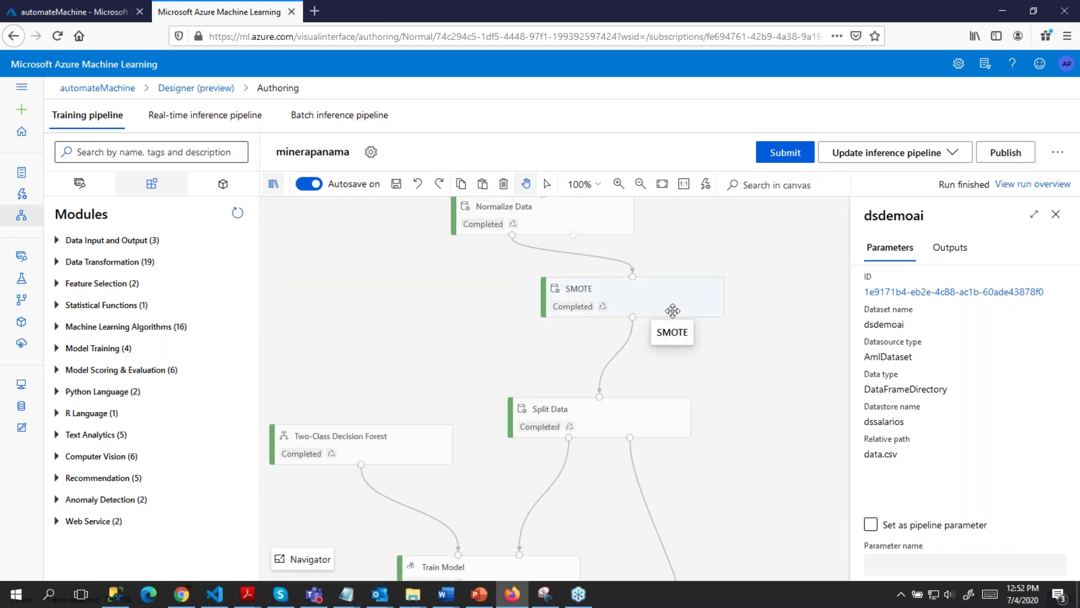
pyautogui.click(672, 311)
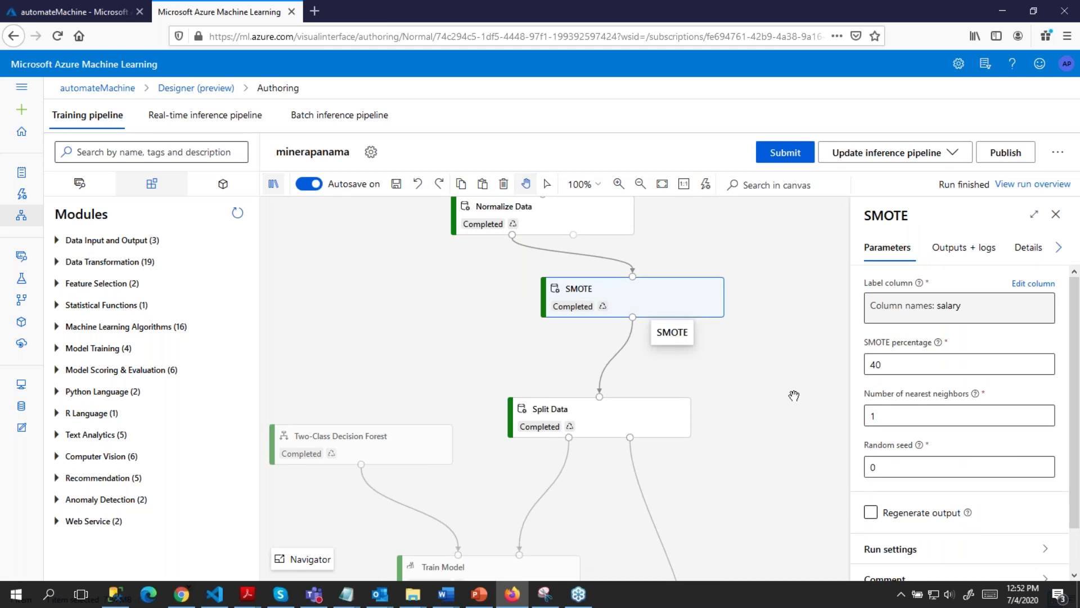
pyautogui.doubleClick(884, 366)
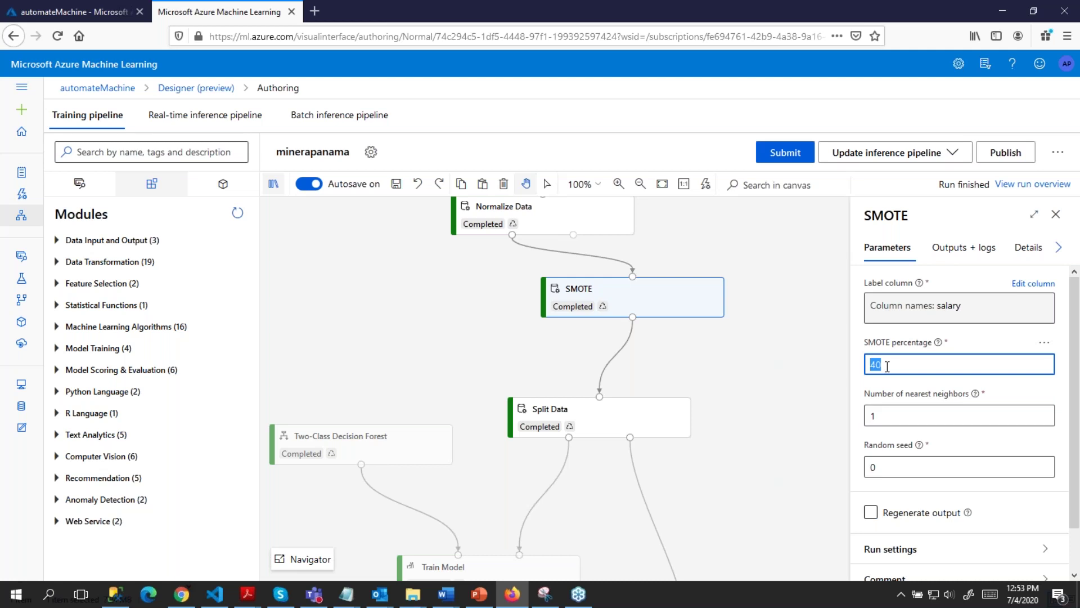
# Step: Show the parameters of the Two-Class Decision Forest module that feeds Train Model
pyautogui.moveTo(730, 336); pyautogui.dragTo(723, 178)
pyautogui.click(405, 311)
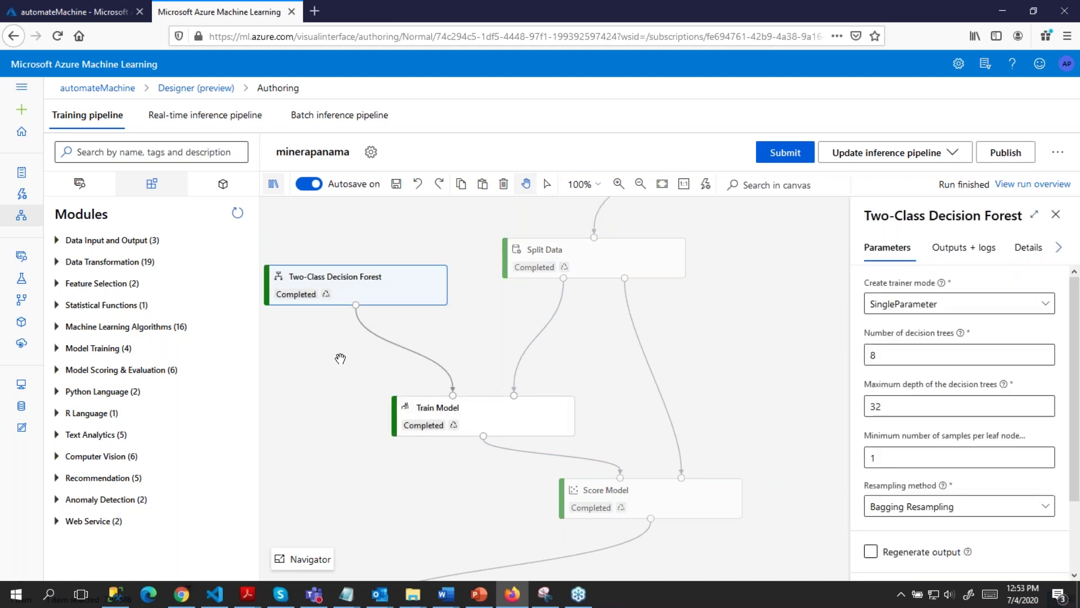
# Step: Visualize the evaluation results of the Evaluate Model module at the end of the pipeline
pyautogui.moveTo(326, 406); pyautogui.dragTo(312, 345)
pyautogui.moveTo(419, 380); pyautogui.dragTo(458, 336)
pyautogui.moveTo(459, 468); pyautogui.dragTo(514, 403)
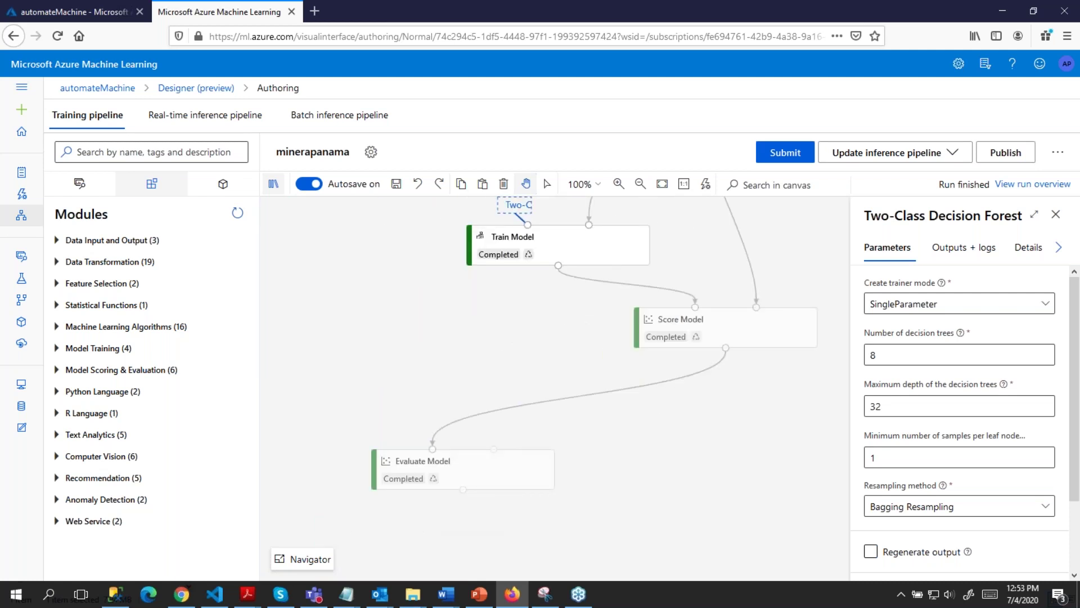
pyautogui.click(500, 476)
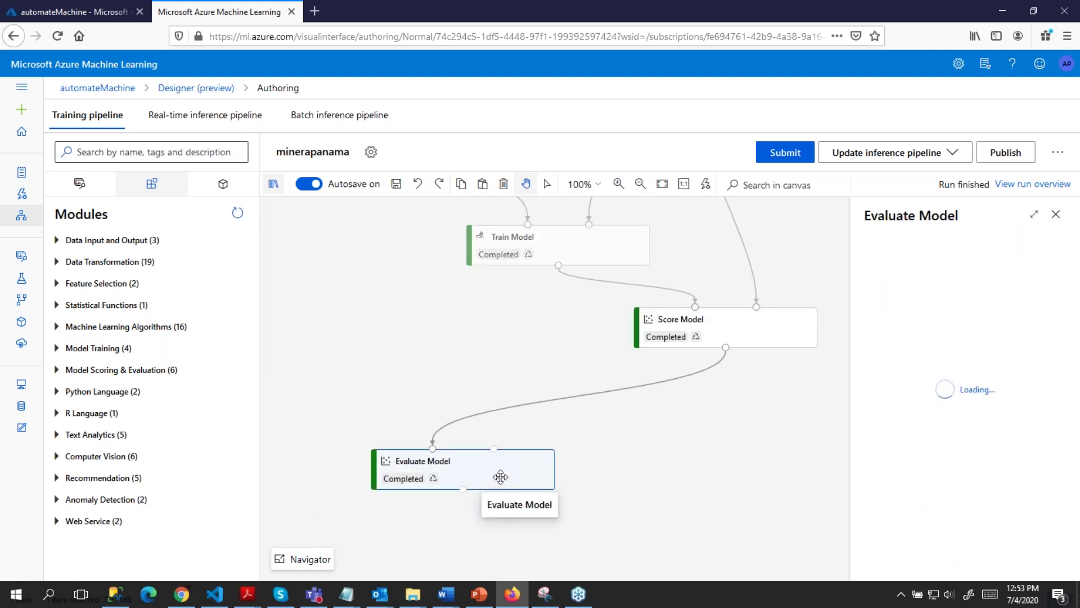
pyautogui.rightClick(500, 476)
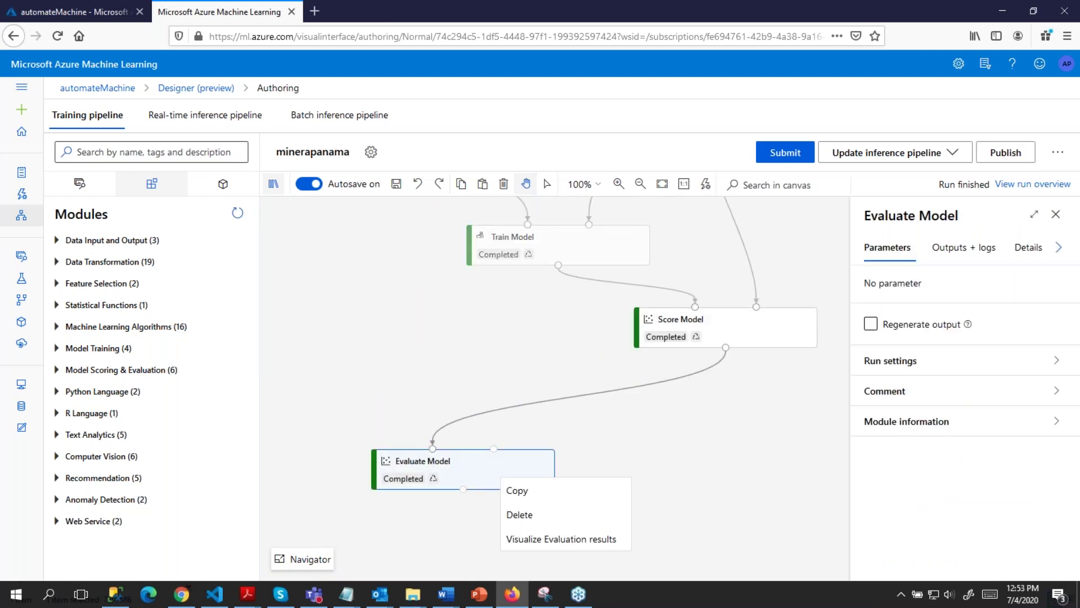
pyautogui.click(560, 538)
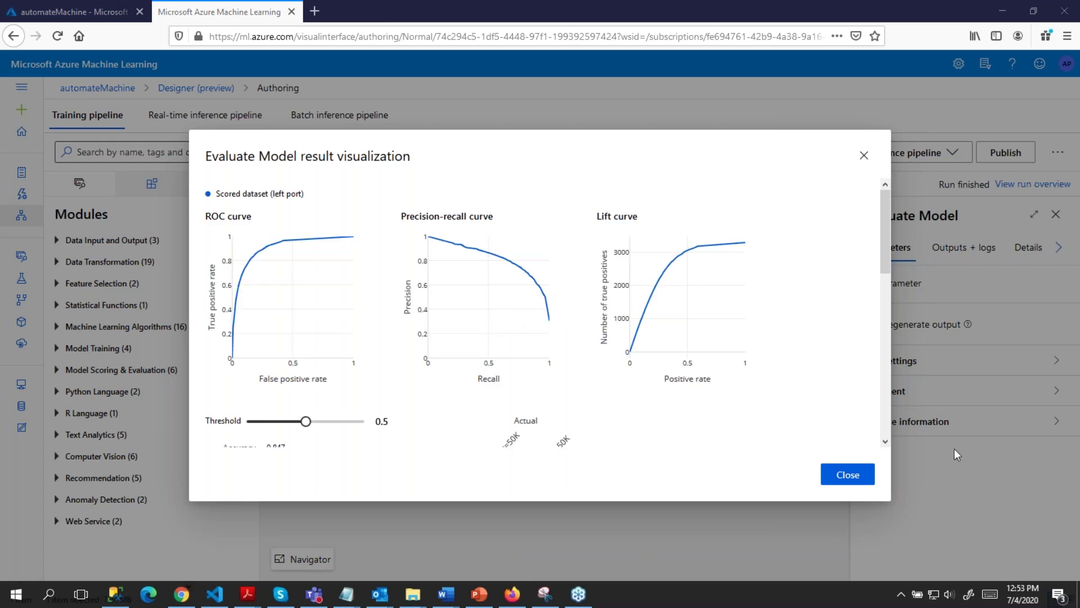
# Step: Examine the model's threshold metrics and confusion matrix, highlighting the Accuracy and F1 Score values
pyautogui.scroll(-3, 332, 294)
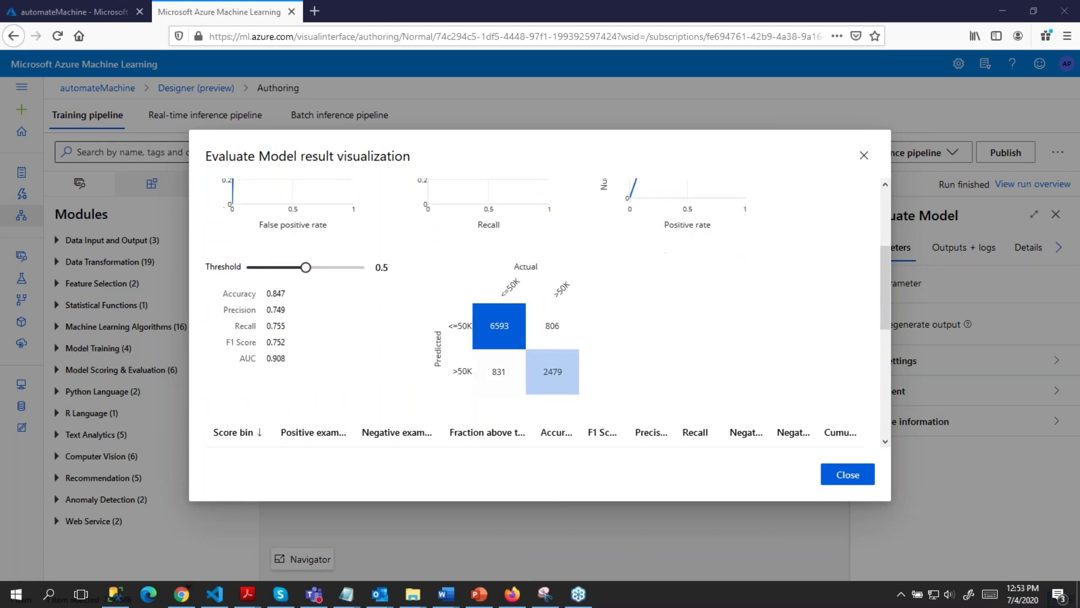
pyautogui.scroll(-1, 607, 274)
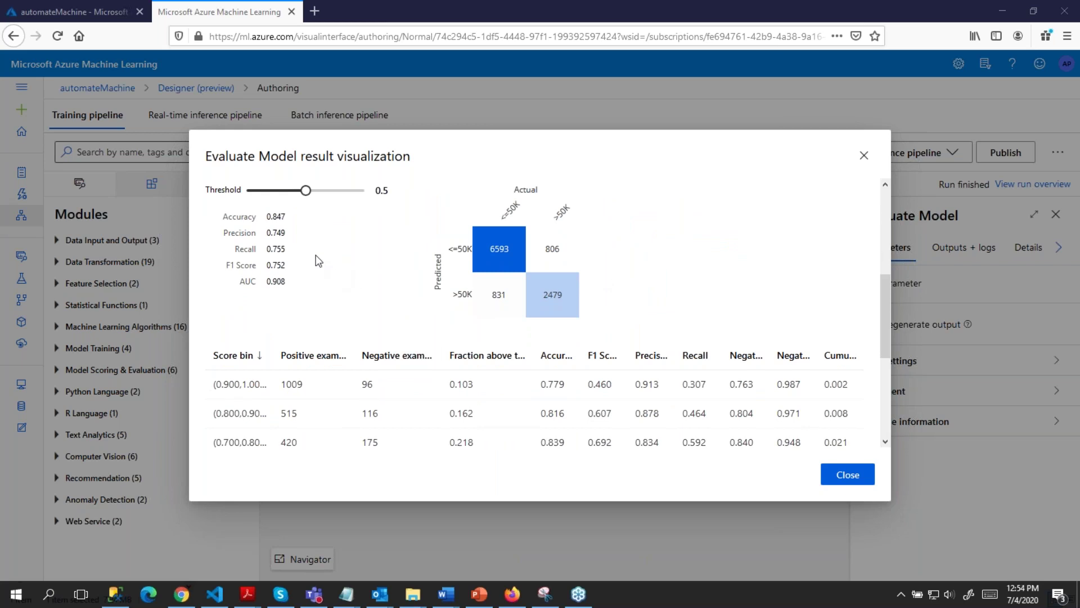
pyautogui.doubleClick(281, 215)
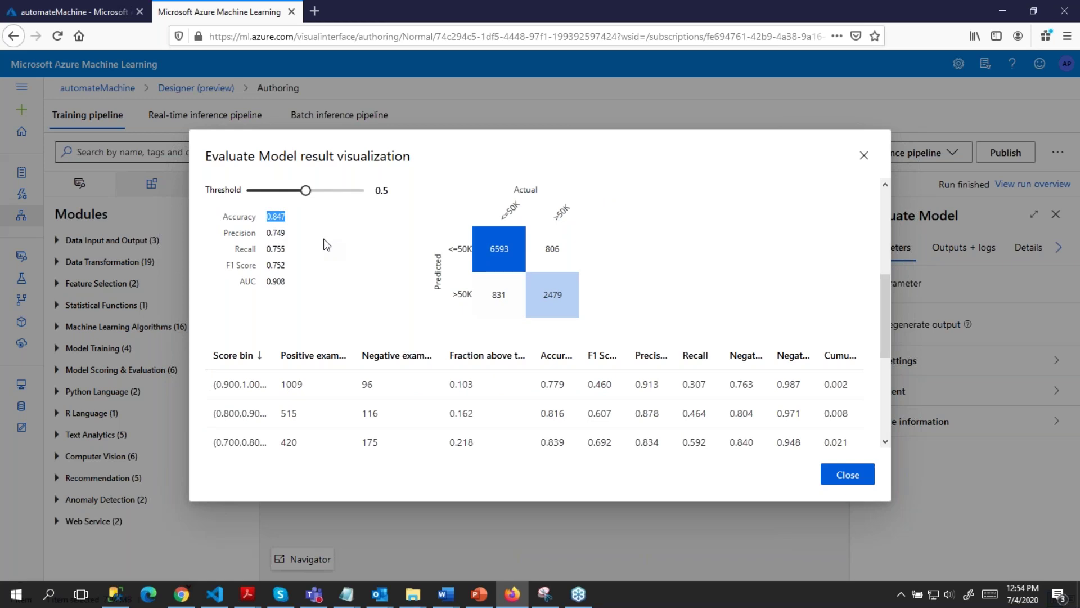
pyautogui.doubleClick(277, 266)
pyautogui.moveTo(227, 266); pyautogui.dragTo(286, 265)
pyautogui.click(256, 248)
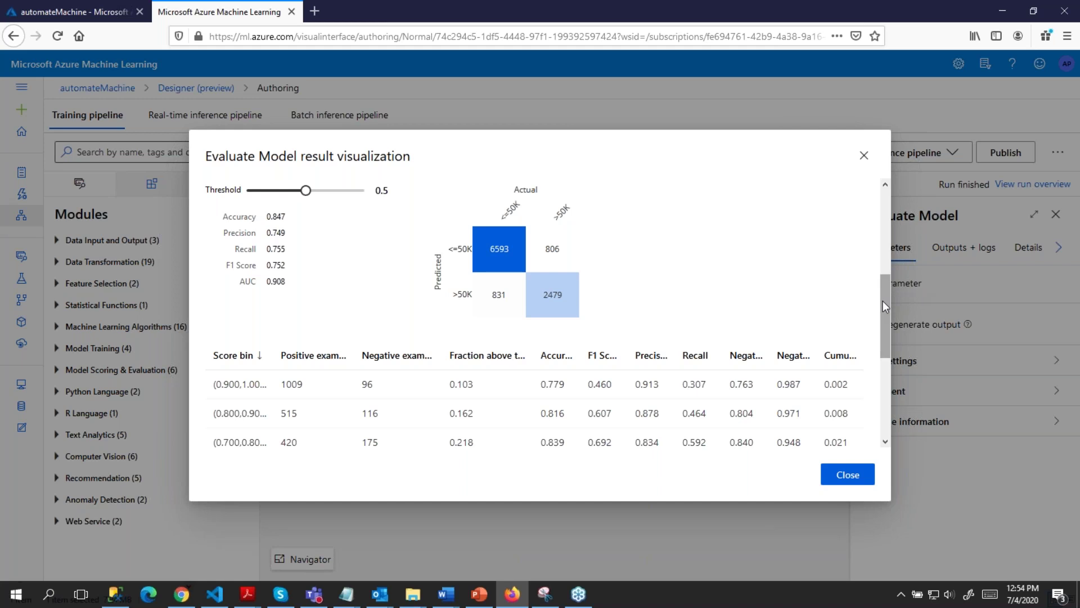
# Step: Read through the score bin table of the evaluation results and close the visualization
pyautogui.scroll(-6, 883, 301)
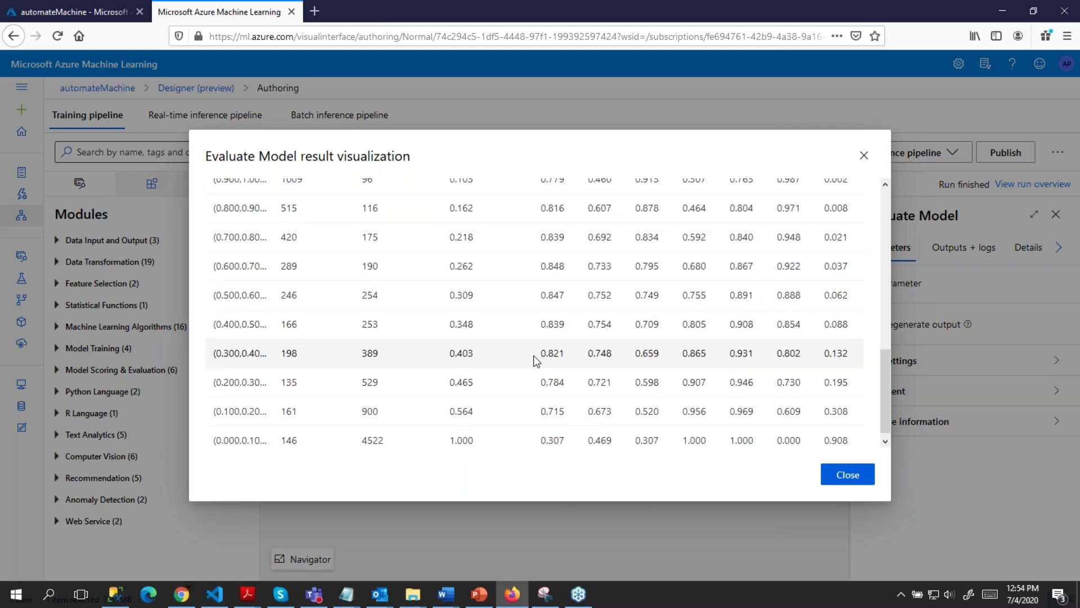
pyautogui.scroll(8, 509, 344)
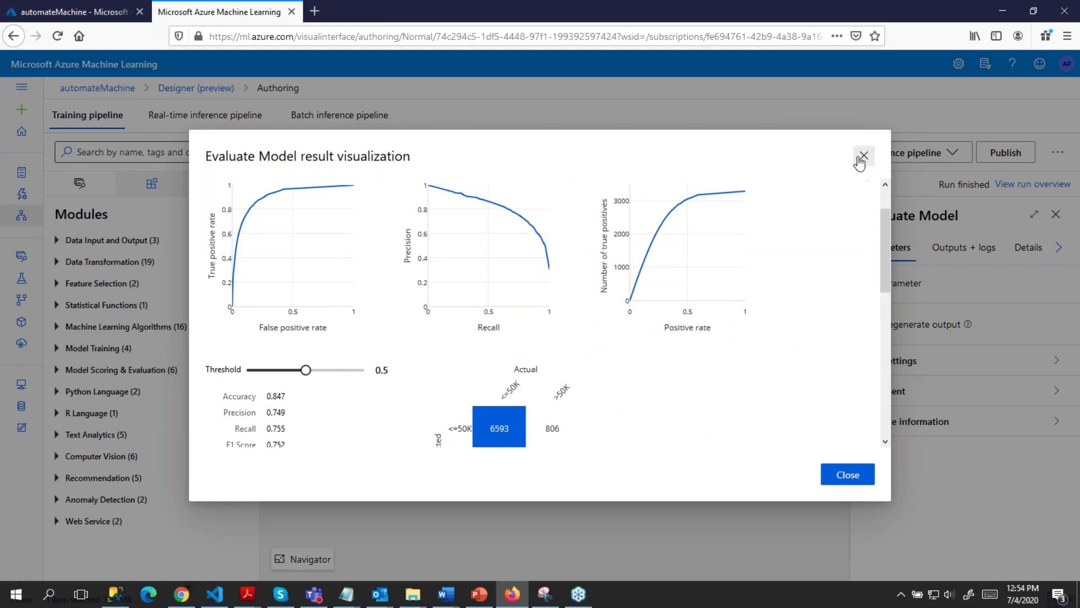
pyautogui.click(863, 155)
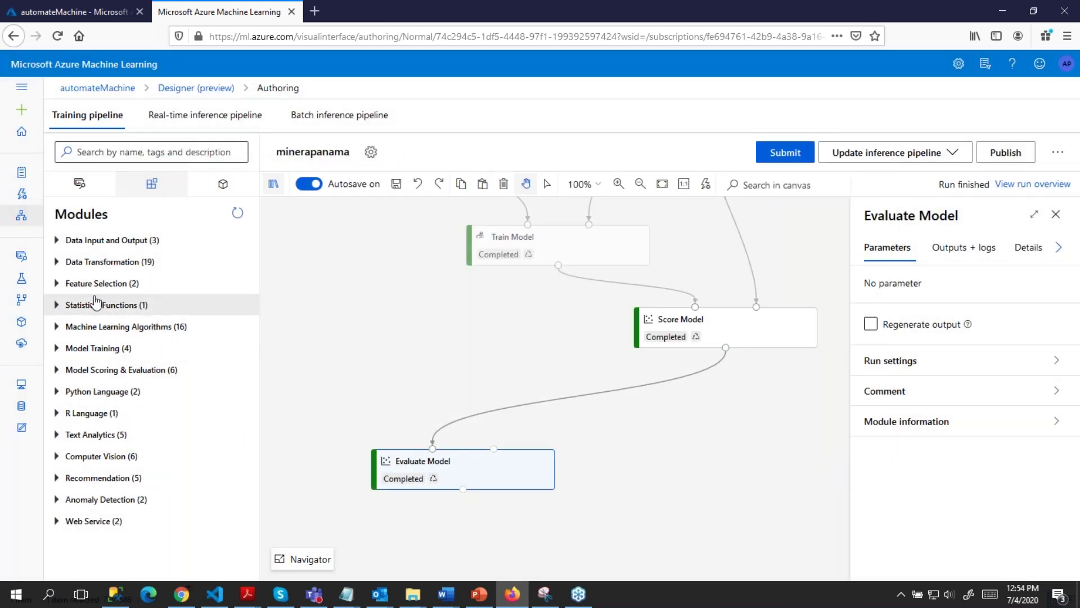
# Step: Check the inference pipeline update options, and open the minerapanama-real time inference draft from the Designer's pipeline drafts
pyautogui.click(950, 155)
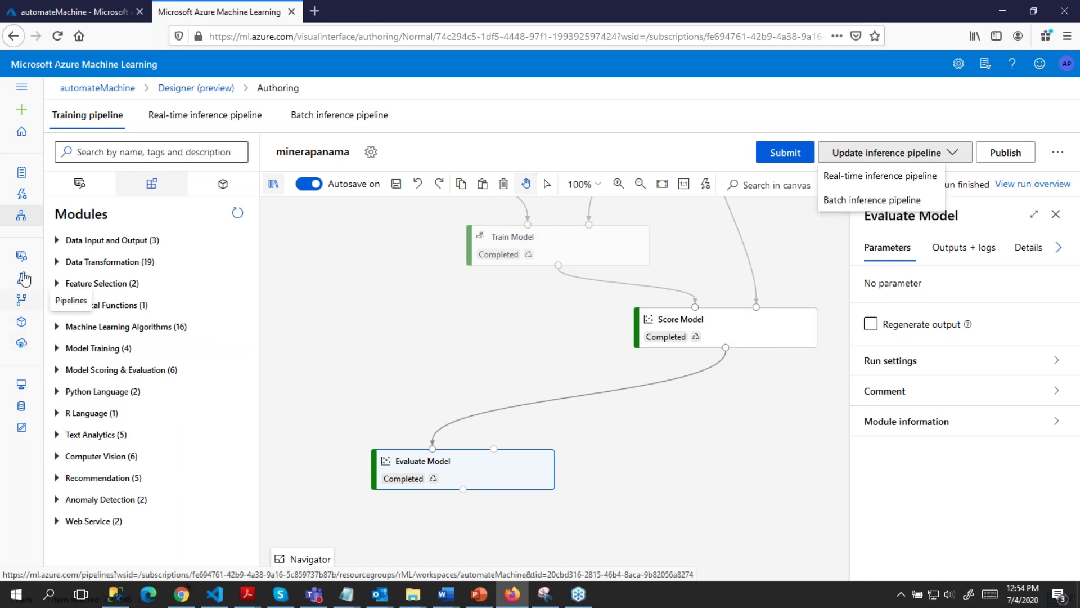
pyautogui.click(20, 215)
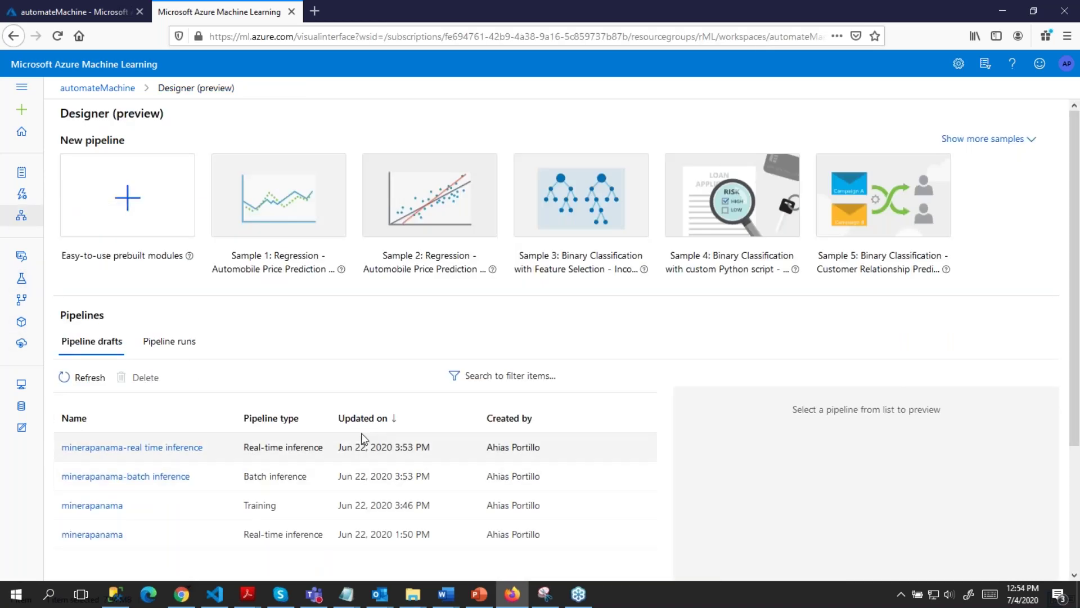
pyautogui.click(117, 447)
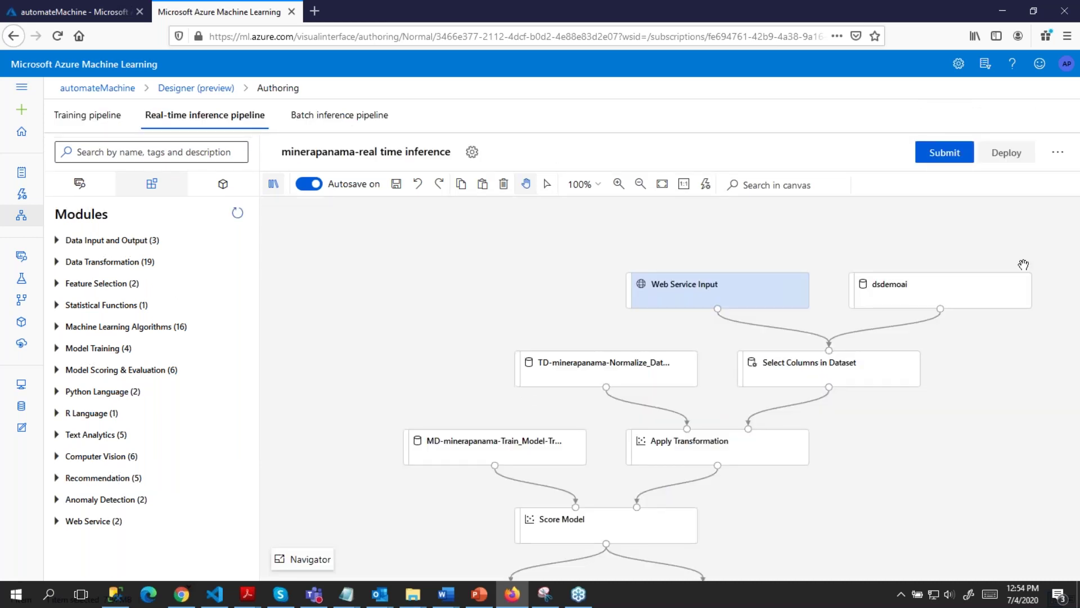
# Step: Review the settings of the Web Service Input and Web Service Output modules in the real-time inference pipeline
pyautogui.moveTo(906, 459); pyautogui.dragTo(860, 423)
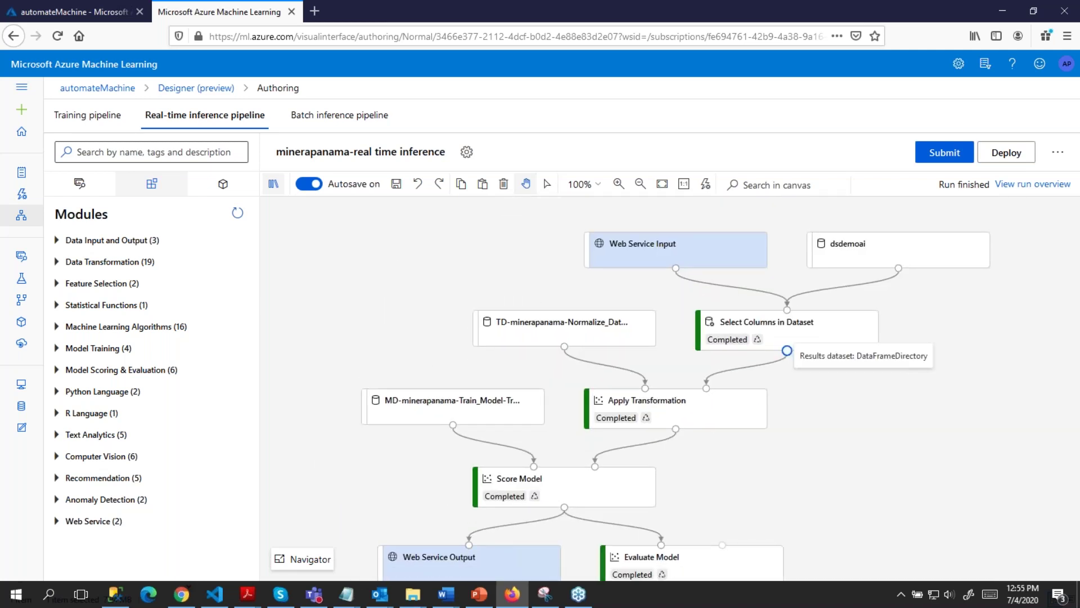
pyautogui.click(646, 249)
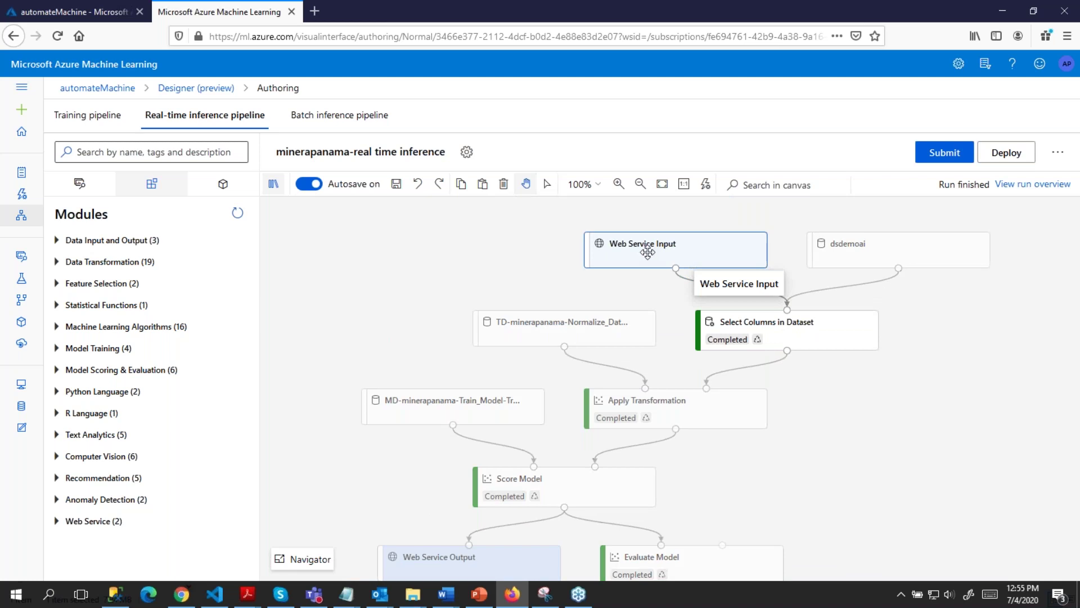
pyautogui.moveTo(805, 446); pyautogui.dragTo(832, 268)
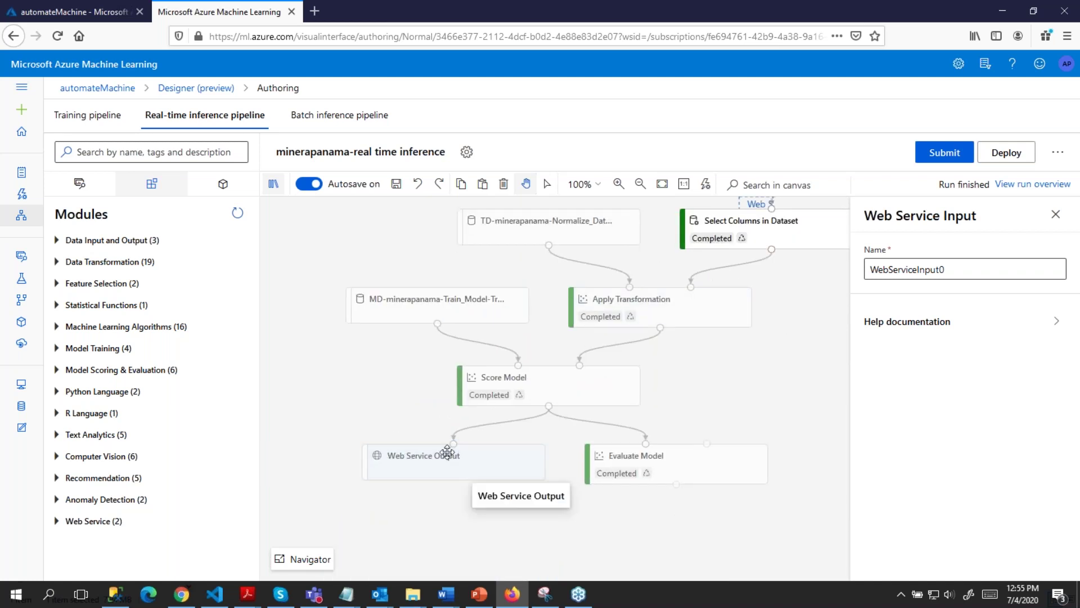
pyautogui.click(440, 458)
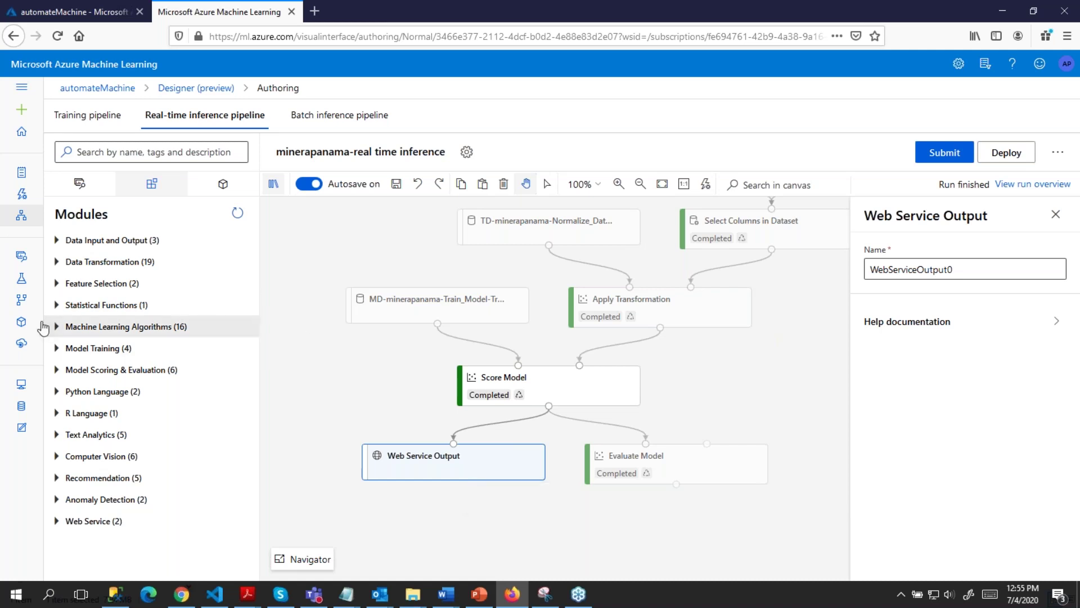
# Step: Open the minerapanama real-time endpoint and view its details and consumption info
pyautogui.click(22, 341)
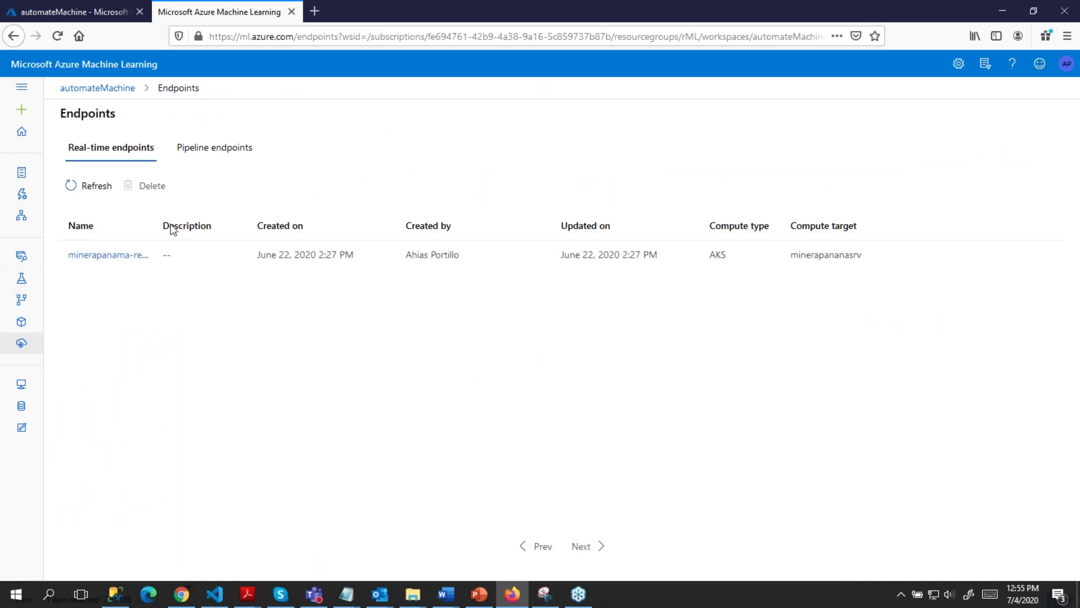
pyautogui.click(115, 255)
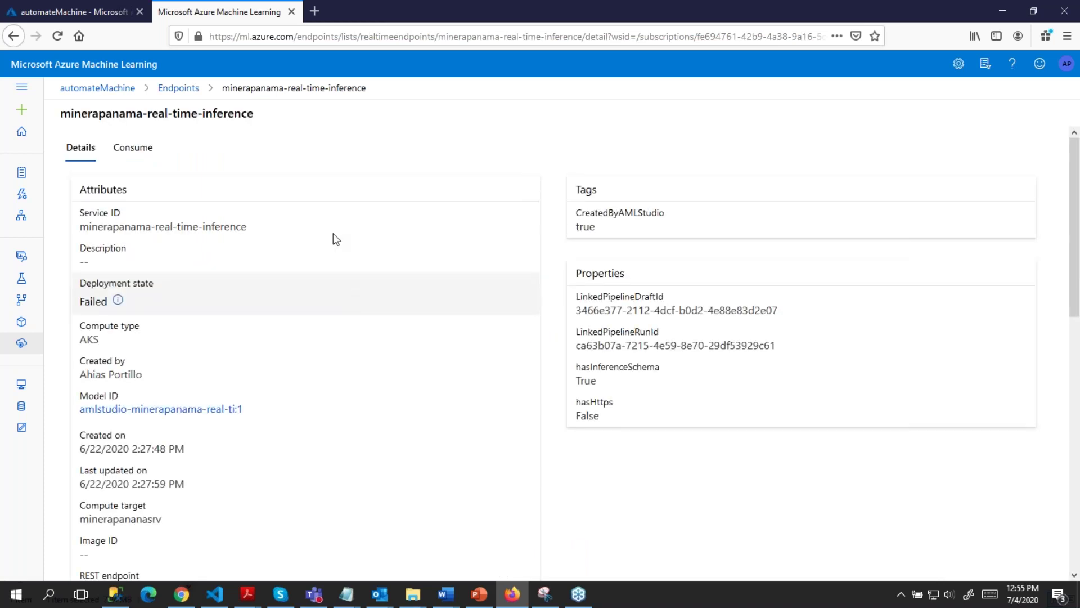
pyautogui.click(137, 152)
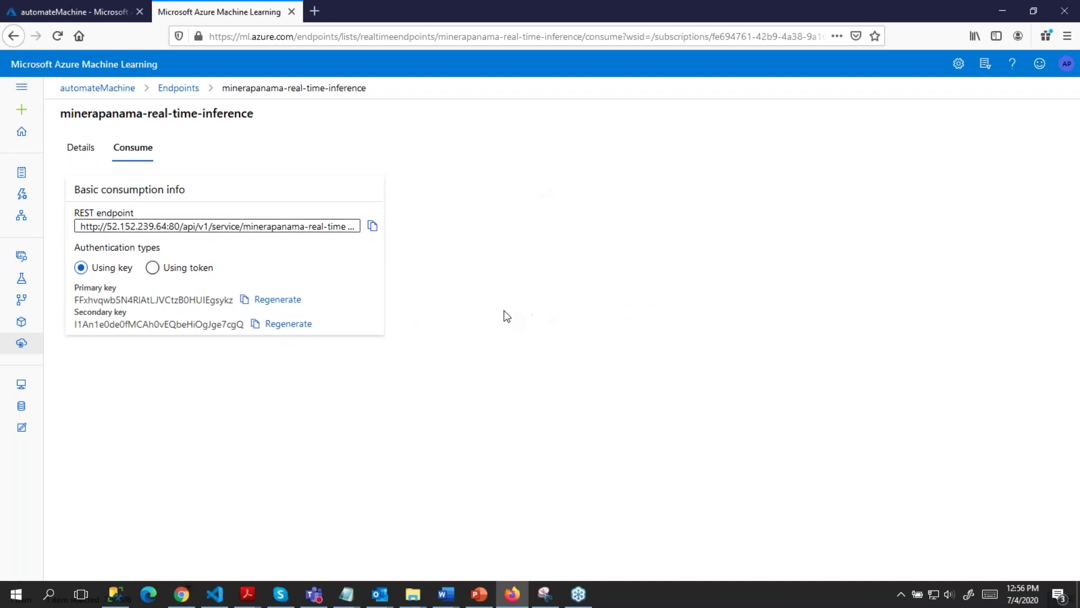
# Step: Switch to the Modelos de clasificacion.pptx presentation in PowerPoint
pyautogui.moveTo(478, 600)
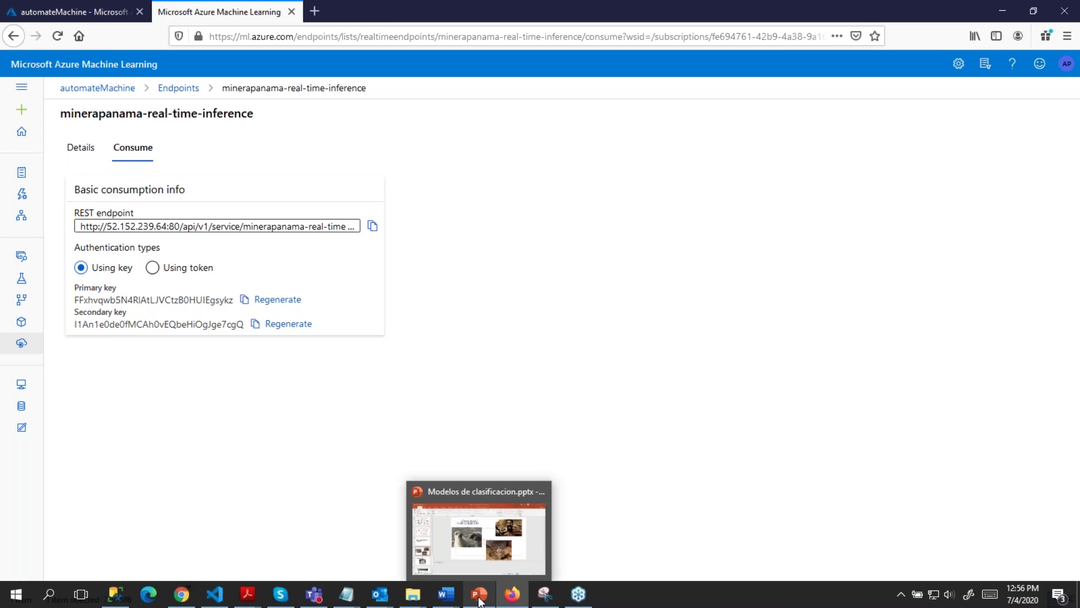
pyautogui.click(495, 541)
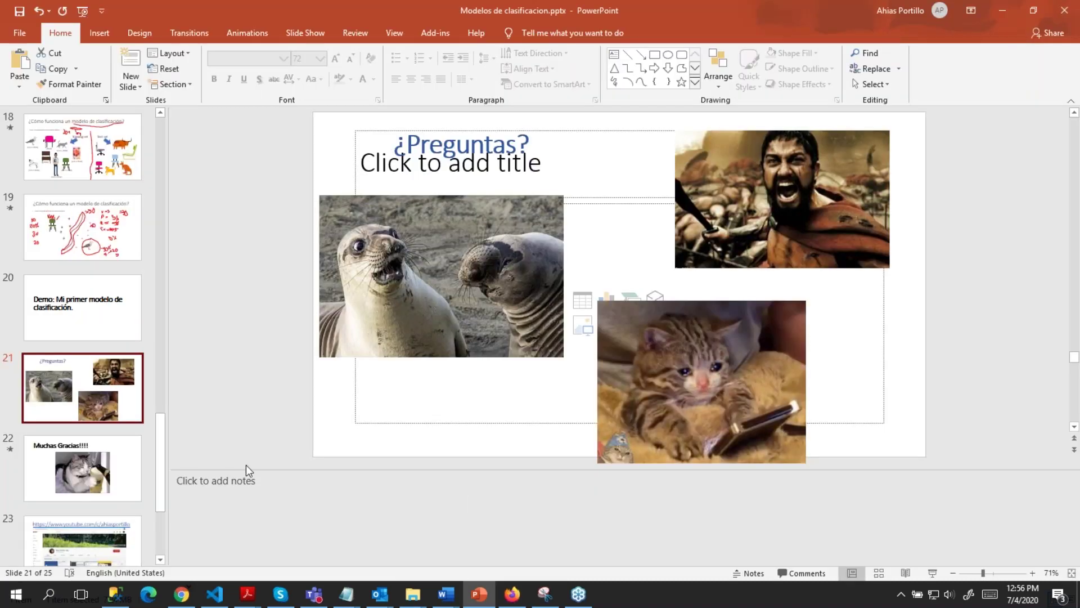